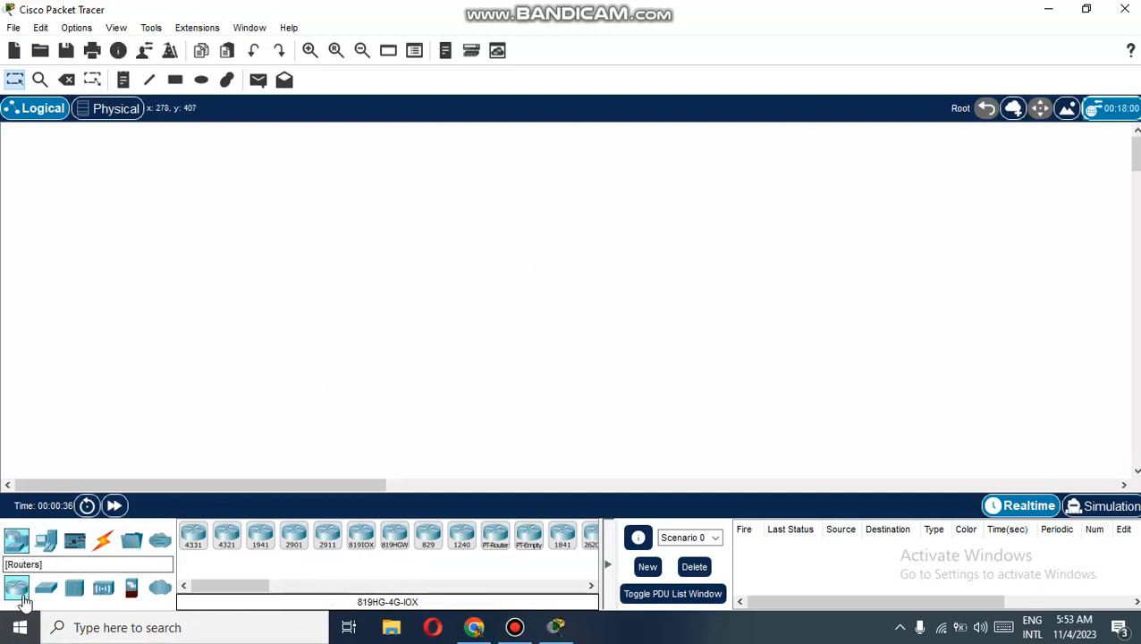
Step: Place three PC end devices in the empty logical workspace, spaced one below another
left_click(17, 541)
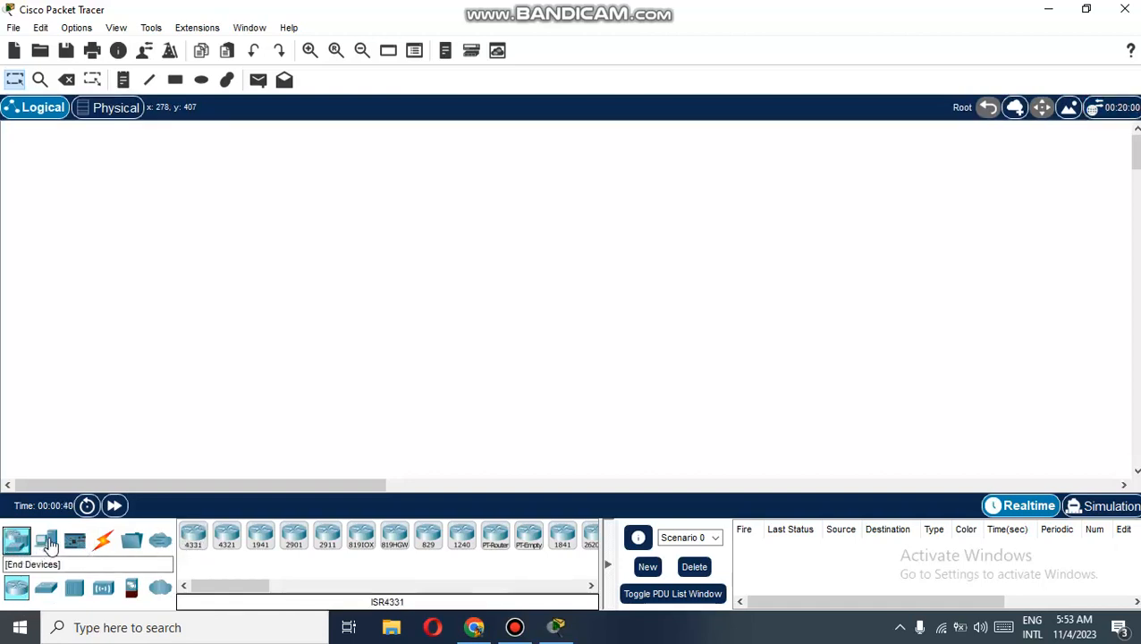
left_click(46, 541)
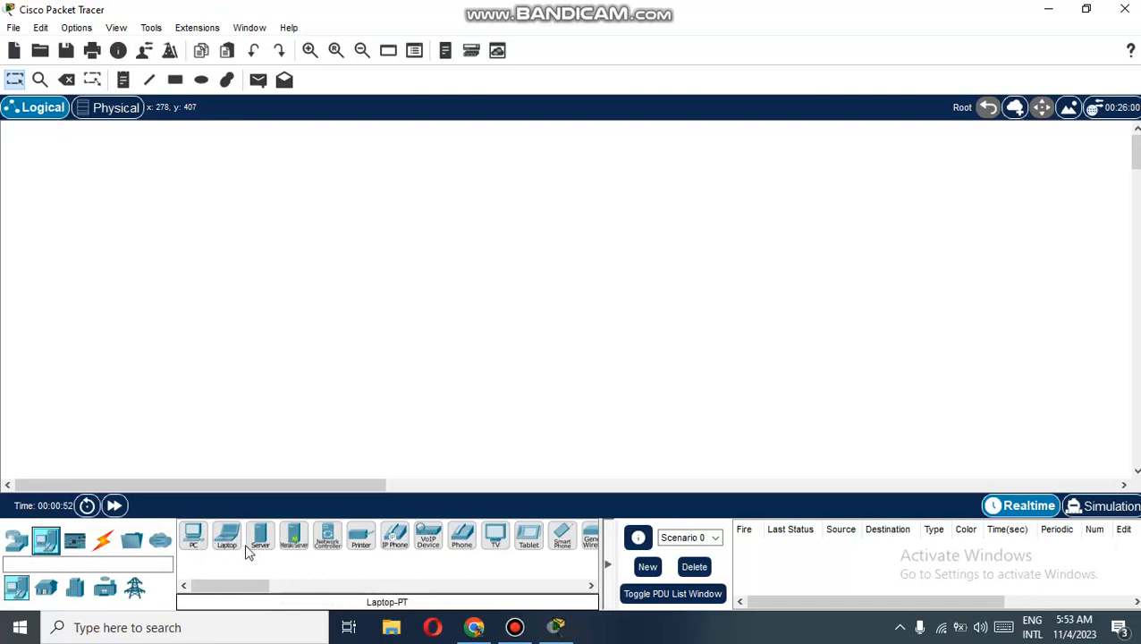
left_click(194, 541)
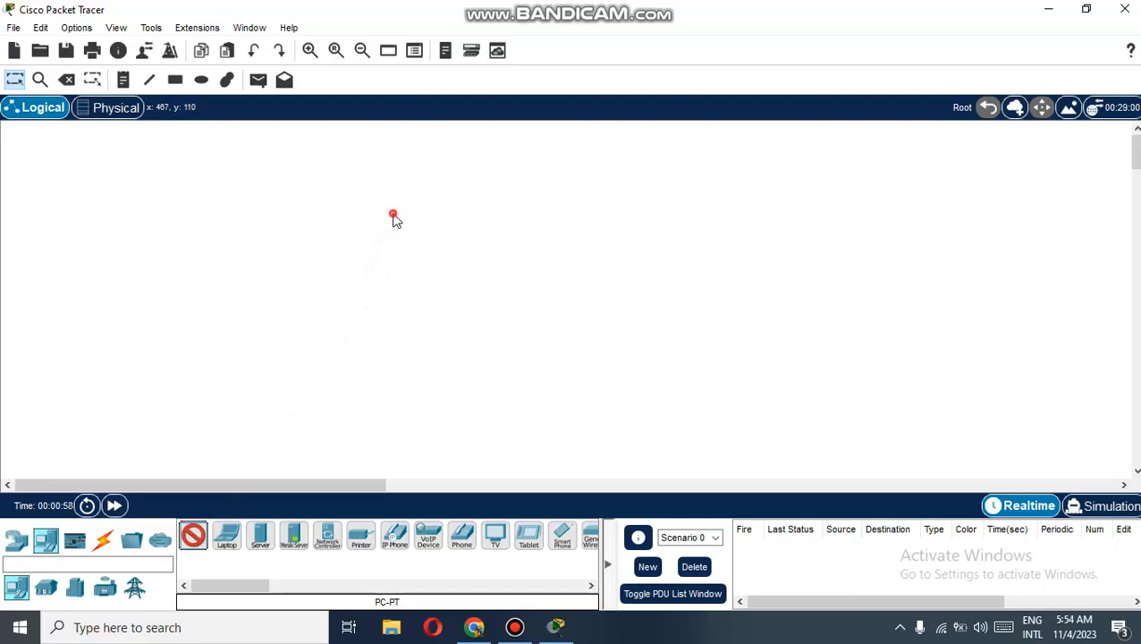
left_click(393, 219)
left_click(192, 538)
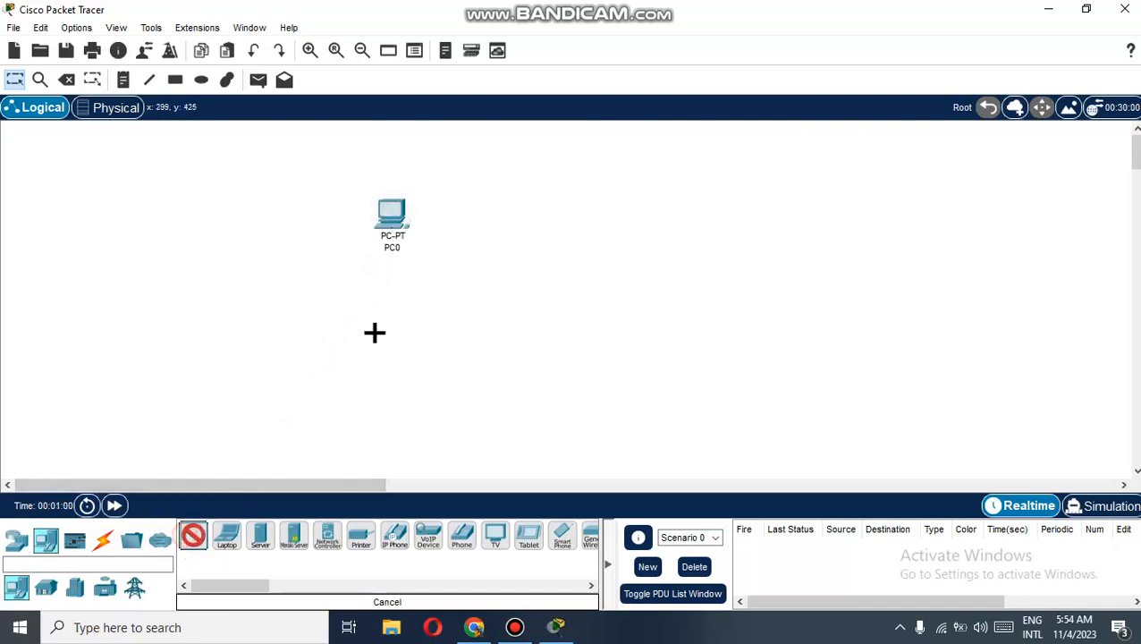
left_click(347, 319)
left_click(194, 540)
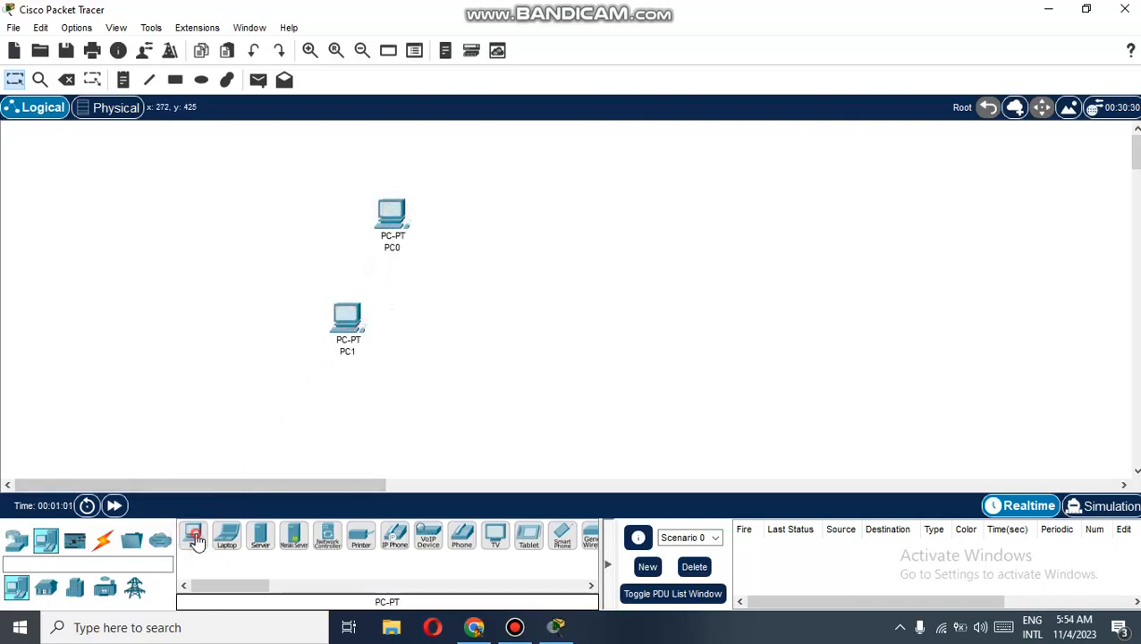
left_click(338, 399)
Step: Rearrange the PCs so PC1 and PC2 form a column beside PC0, with PC0 slightly higher than PC1
left_click_drag(347, 333, 295, 233)
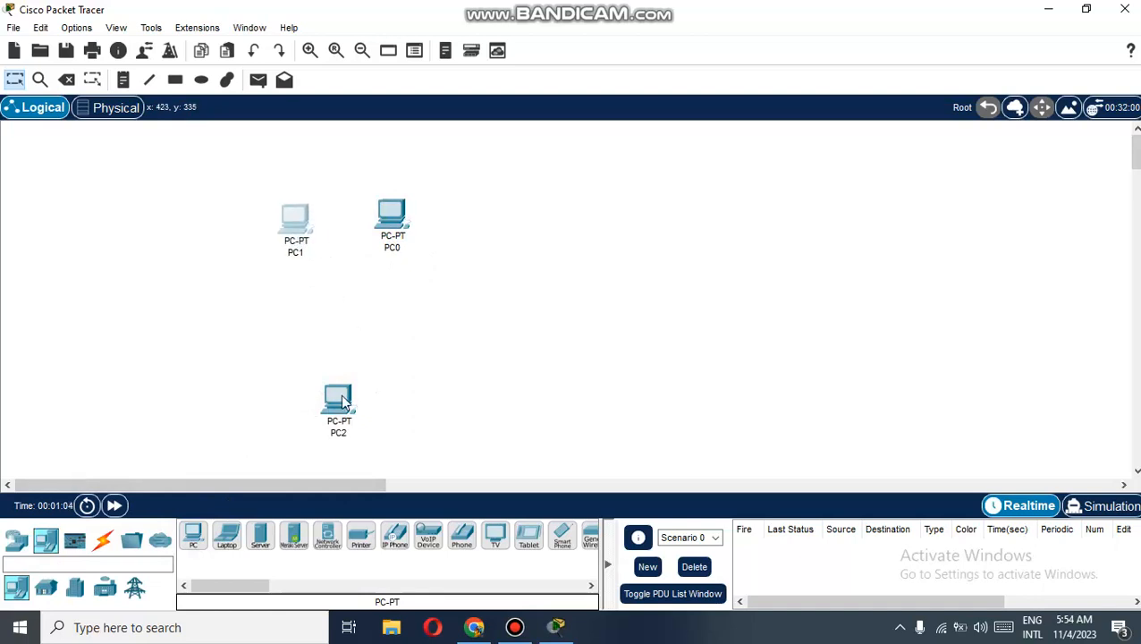
left_click_drag(344, 403, 295, 318)
left_click_drag(387, 228, 383, 201)
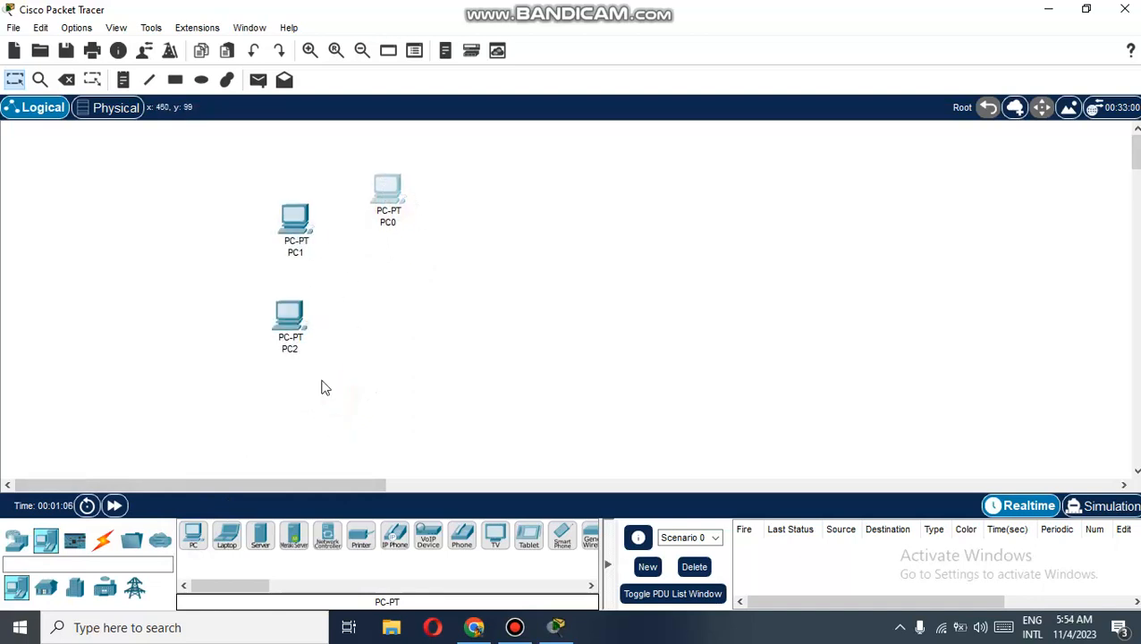
Step: Add two more PCs side by side below PC2 to continue the ring of devices
left_click(193, 537)
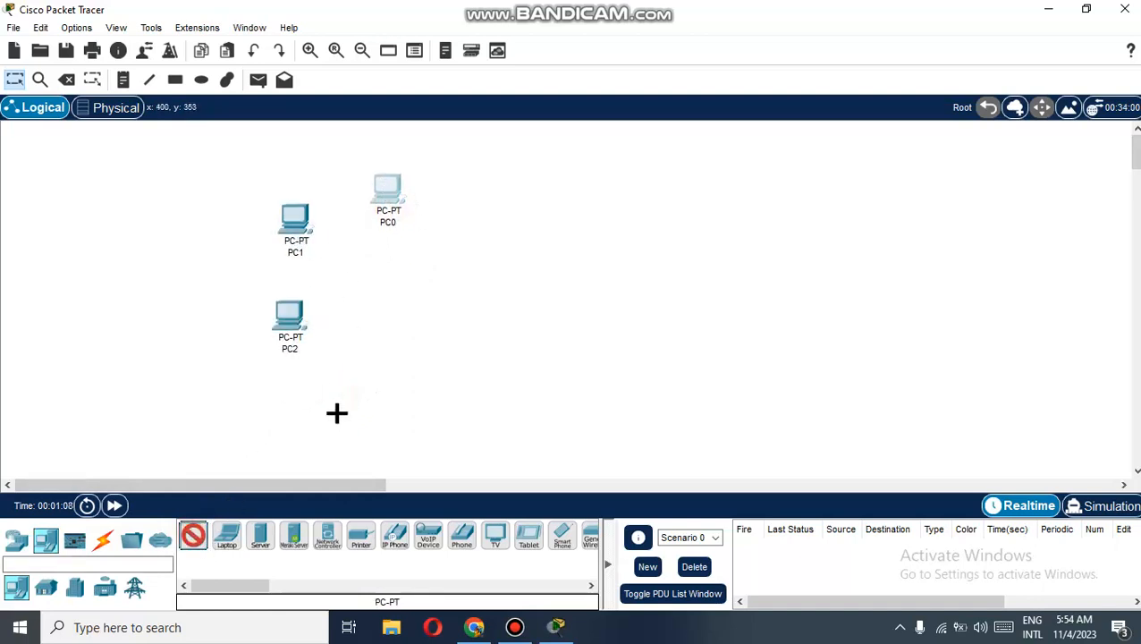
left_click(334, 413)
left_click(192, 537)
left_click(477, 418)
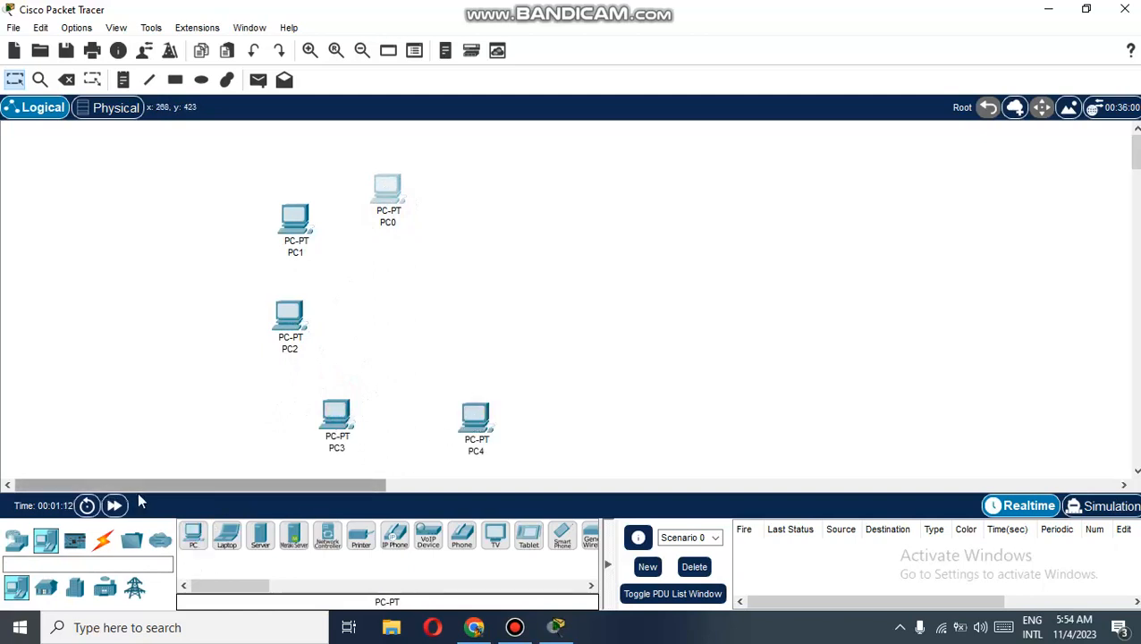
Step: Add two laptops on the side of the ring opposite PC1 and PC2, one above the other
left_click(229, 540)
left_click(547, 206)
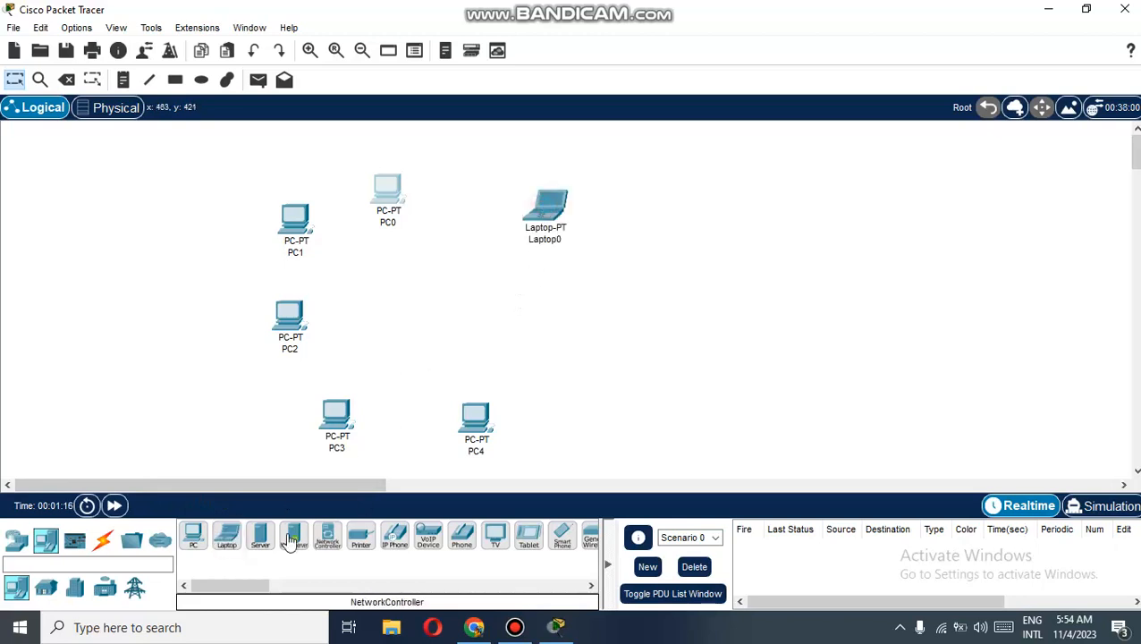
left_click(227, 536)
left_click(576, 332)
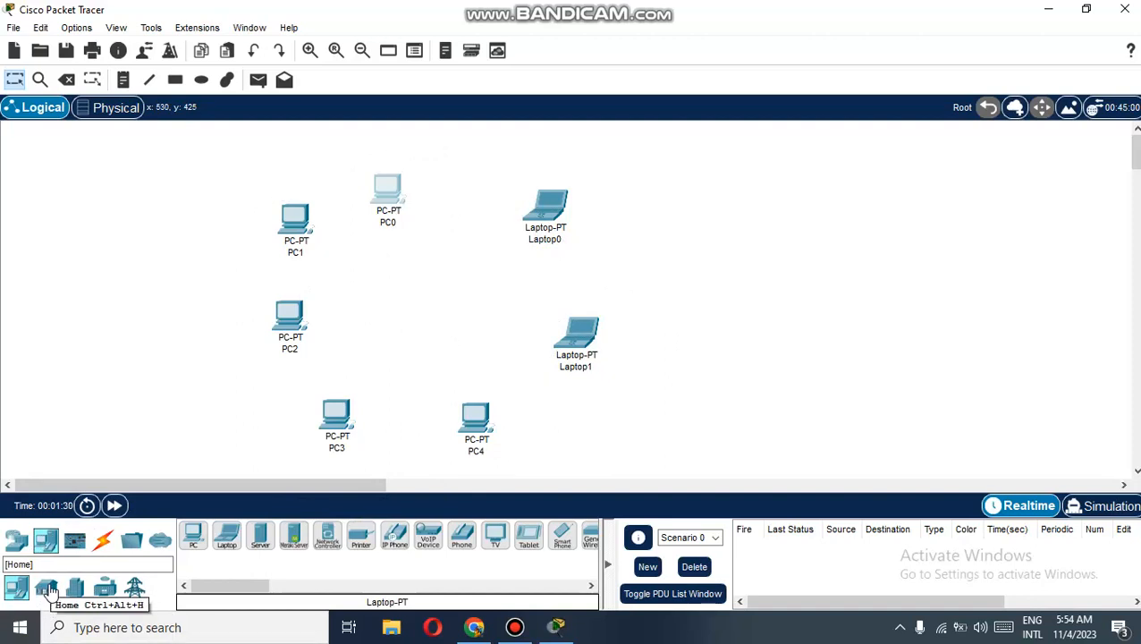
Step: Place a 2950-24 switch in the middle of the end devices
left_click(21, 544)
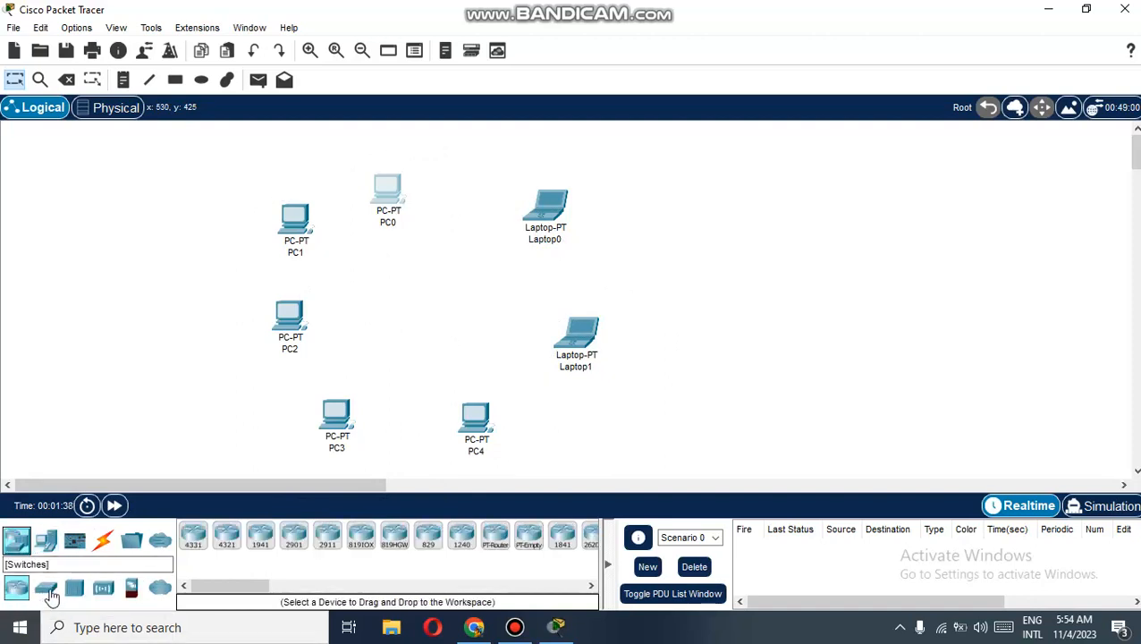
left_click(47, 590)
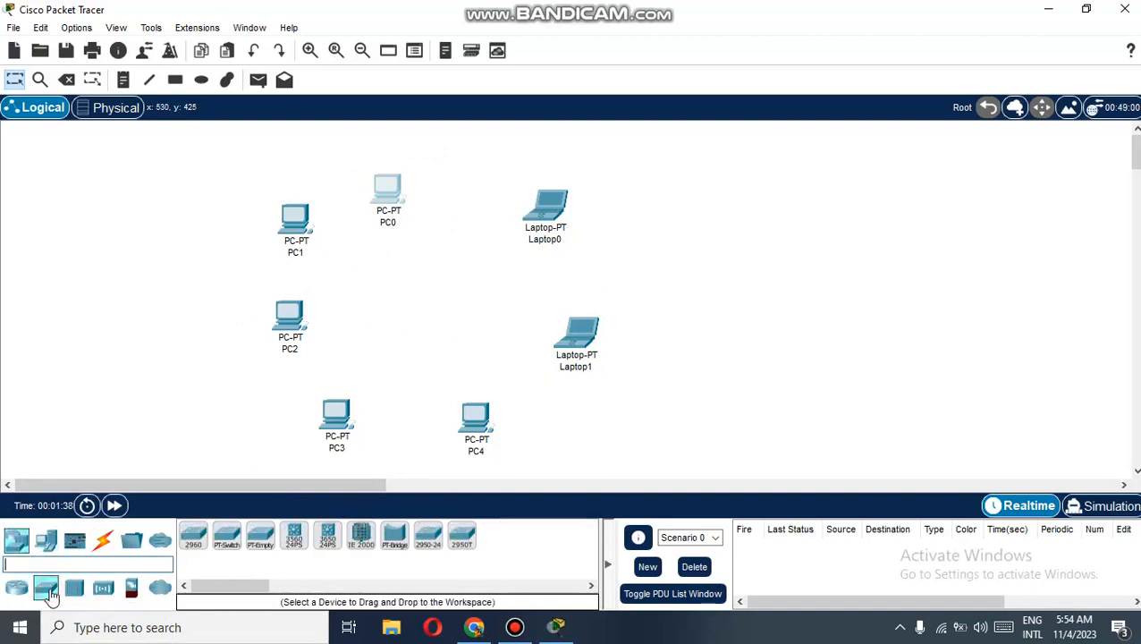
left_click(430, 541)
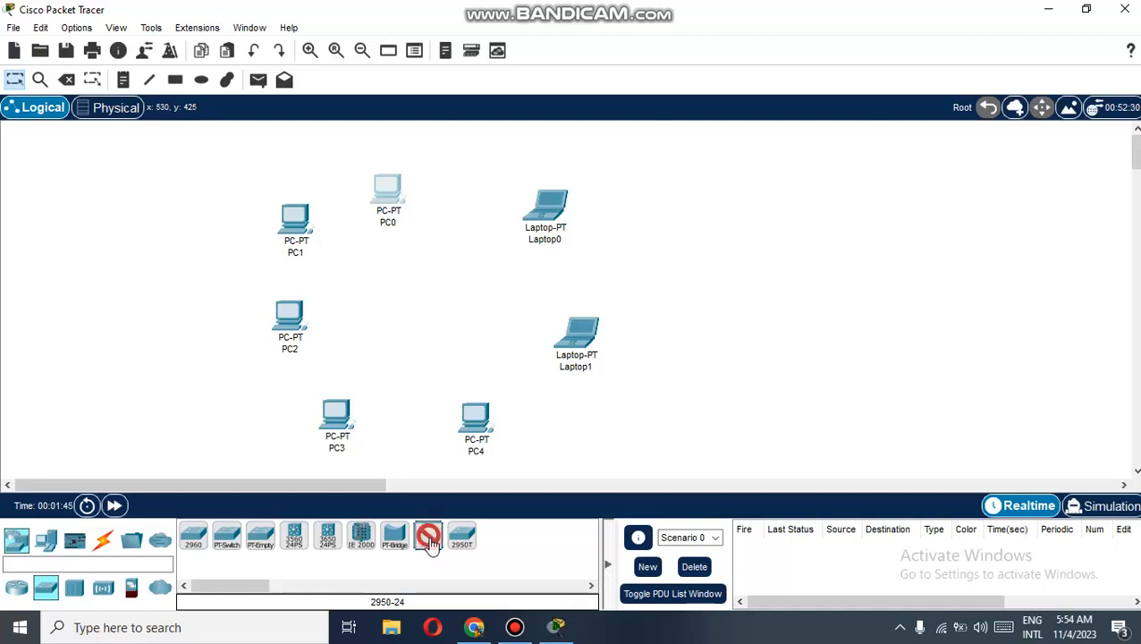
left_click(428, 294)
Step: Spread PC0, Laptop0, PC1 and PC2 outward so they are arranged evenly around the switch
left_click_drag(380, 204, 441, 173)
left_click_drag(544, 220, 589, 219)
left_click_drag(304, 227, 292, 200)
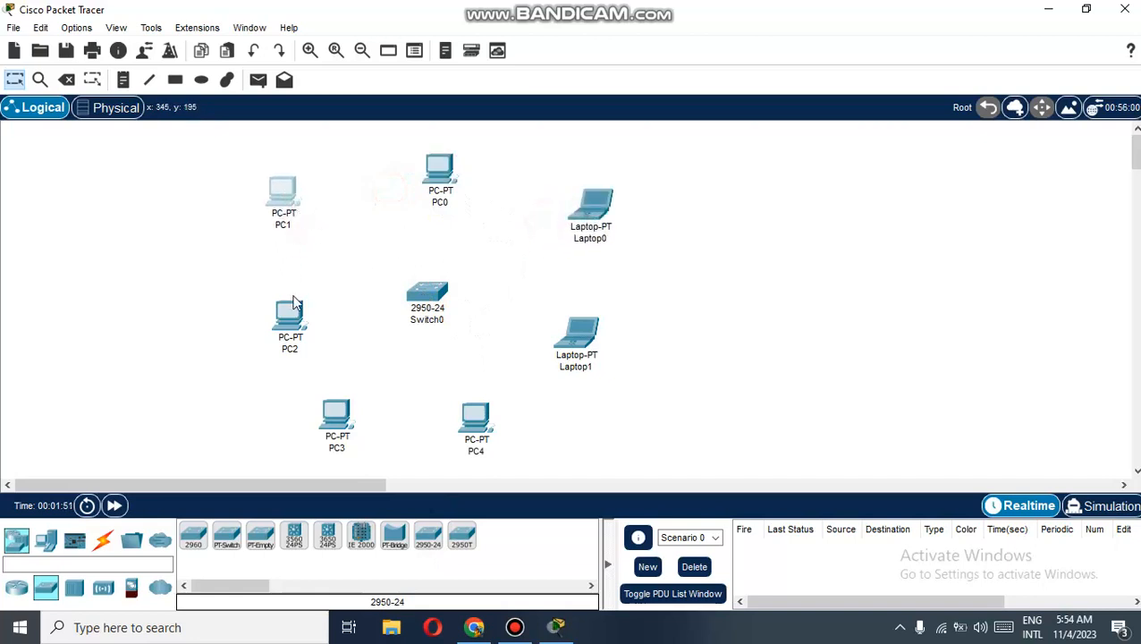
left_click_drag(295, 304, 271, 305)
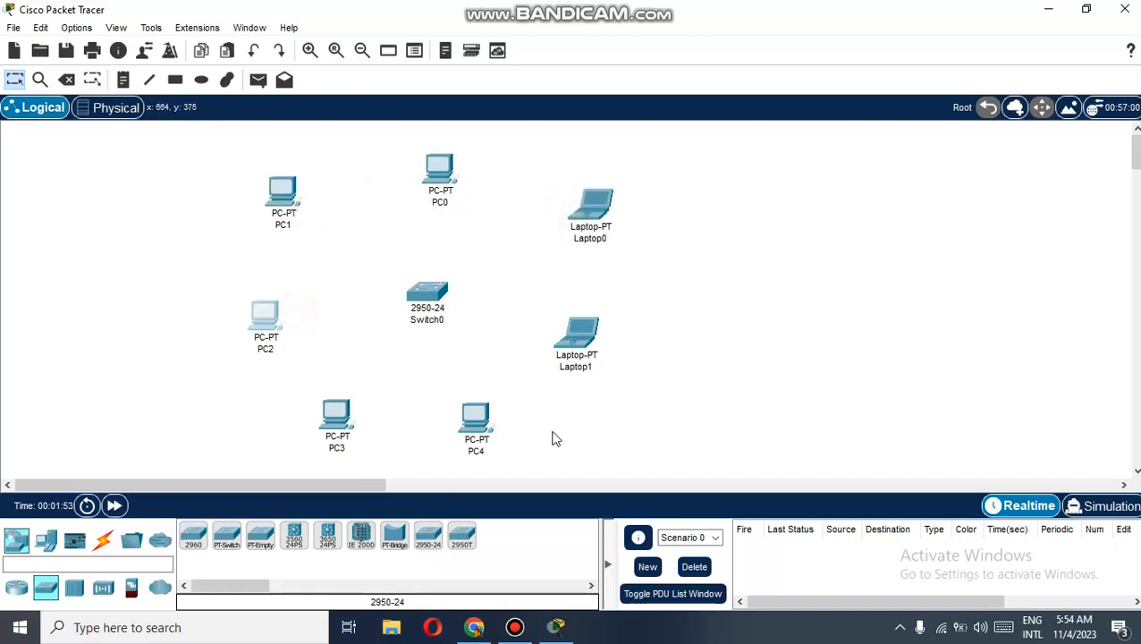
Step: Connect PC0's FastEthernet0 to the switch's FastEthernet0/1 with a copper straight-through cable and nudge the switch under PC0
left_click(103, 542)
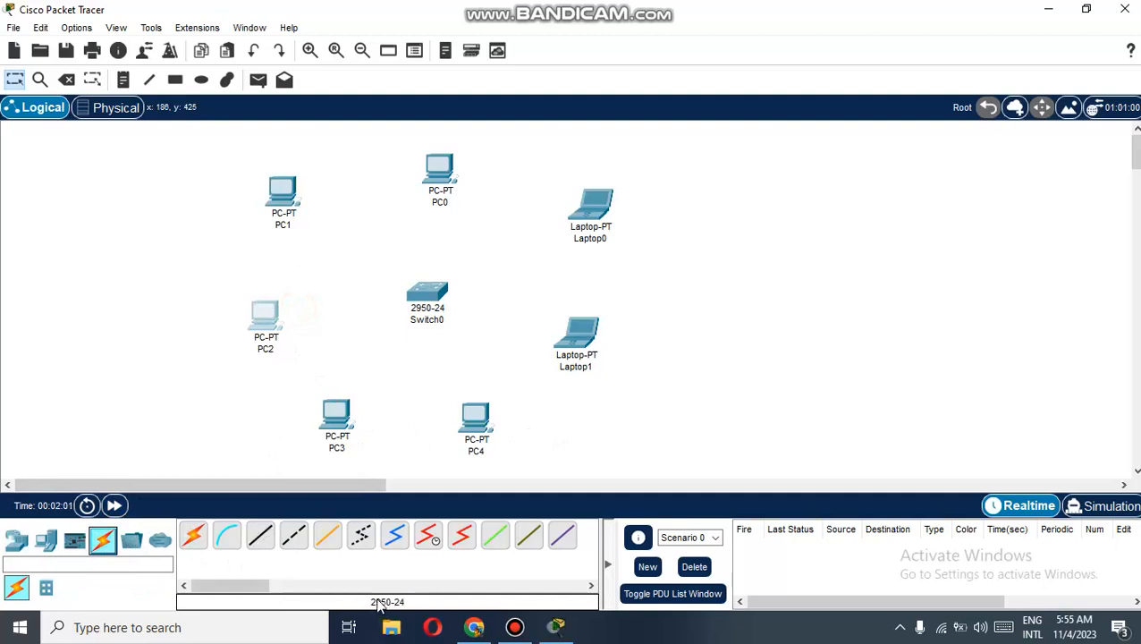
left_click(263, 534)
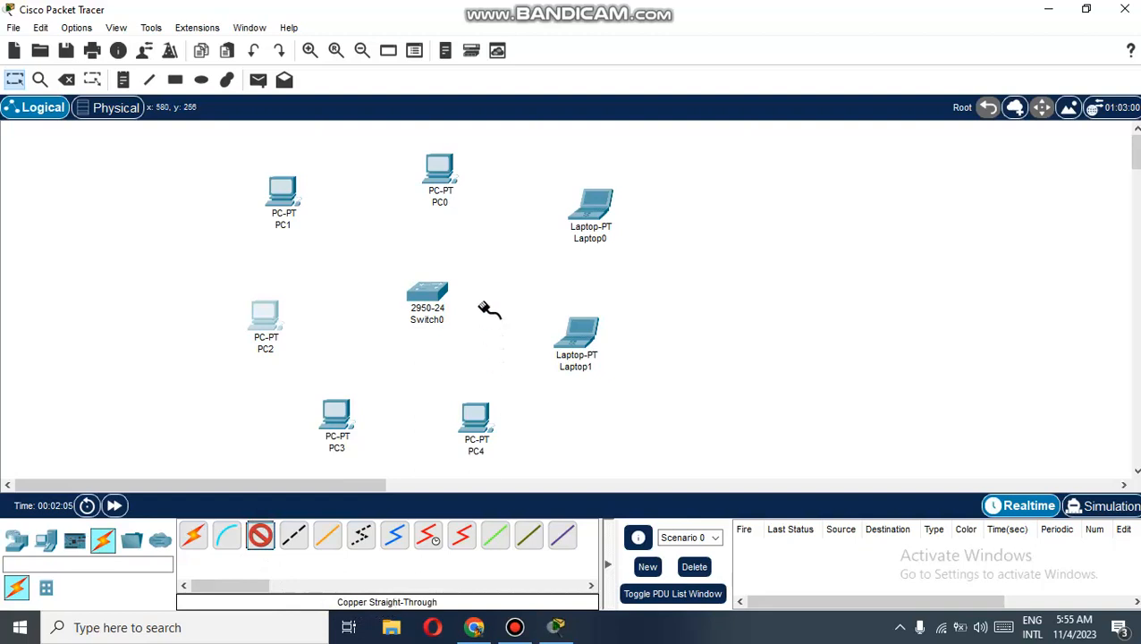
left_click(445, 173)
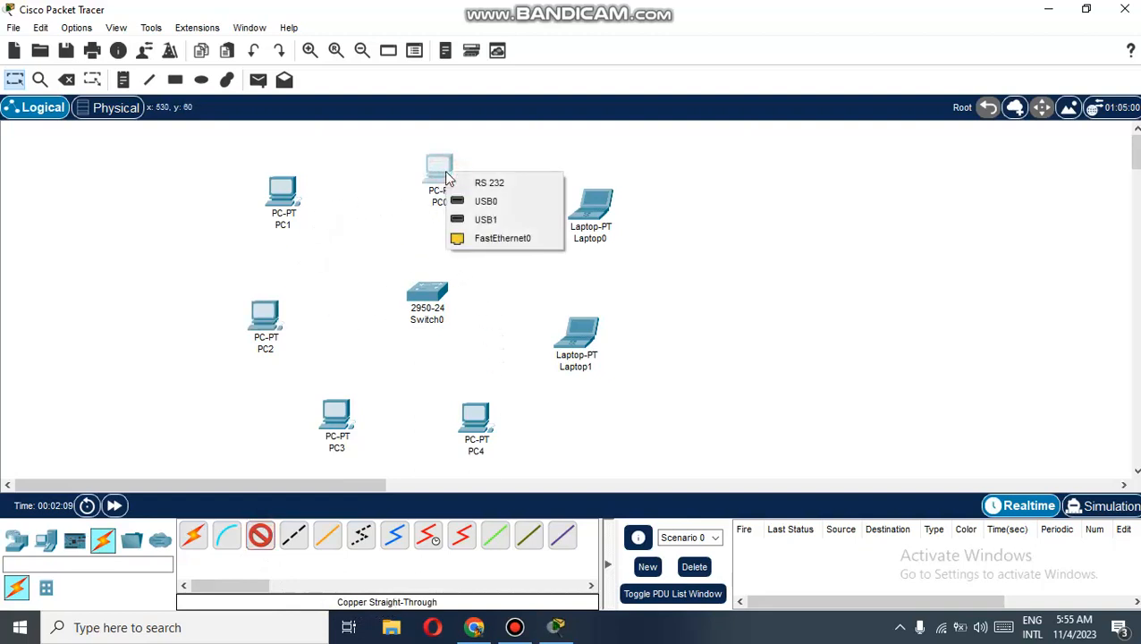
left_click(503, 237)
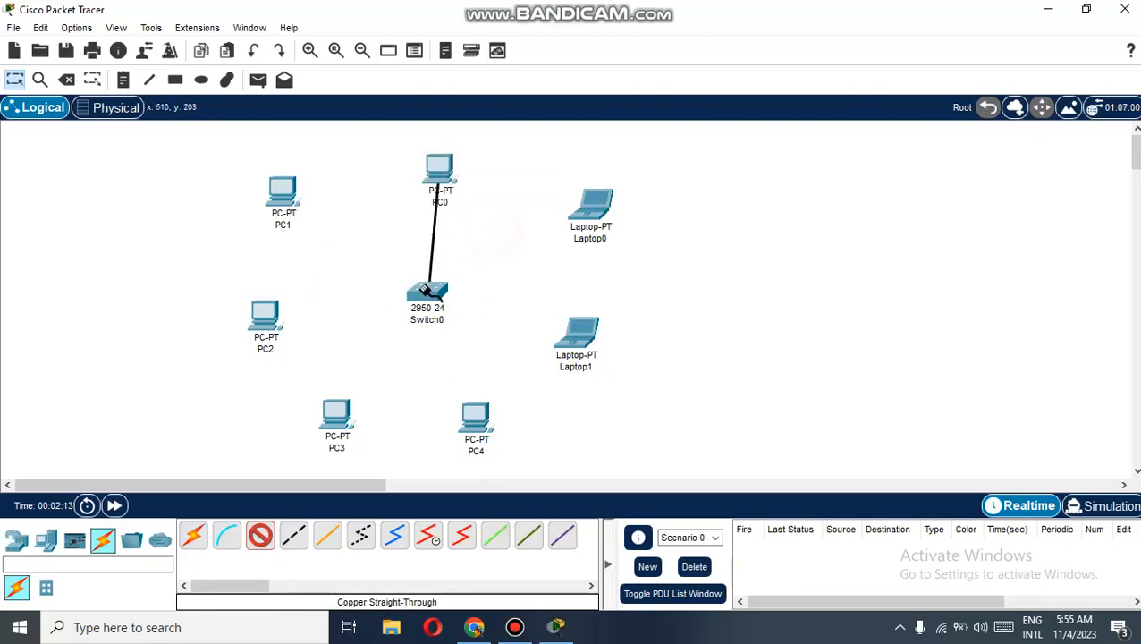
left_click(427, 298)
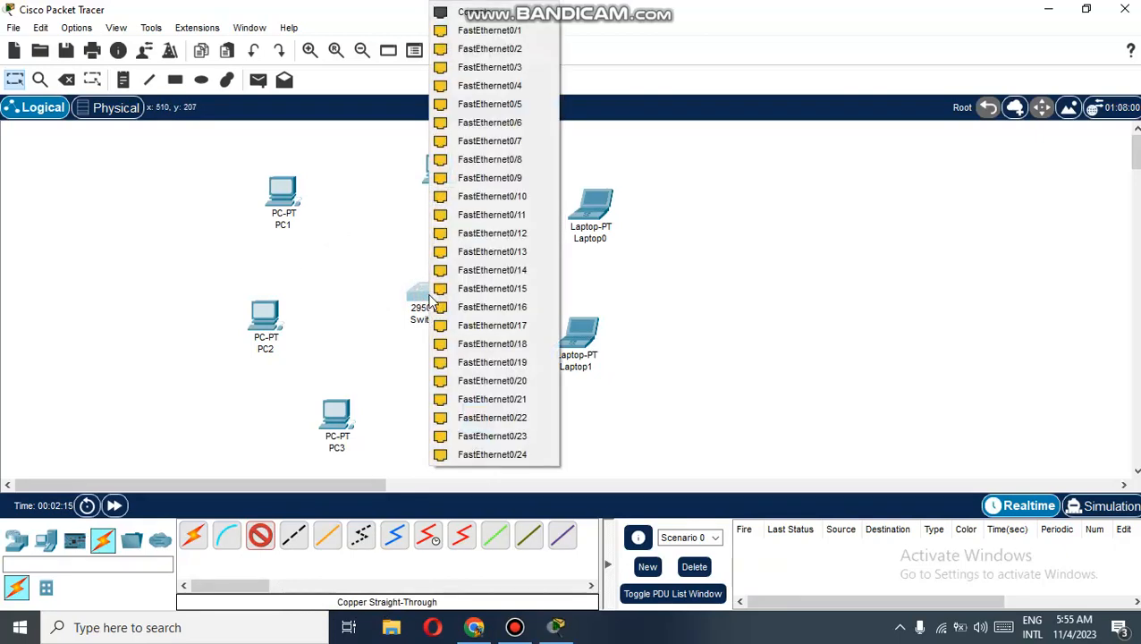
left_click(490, 30)
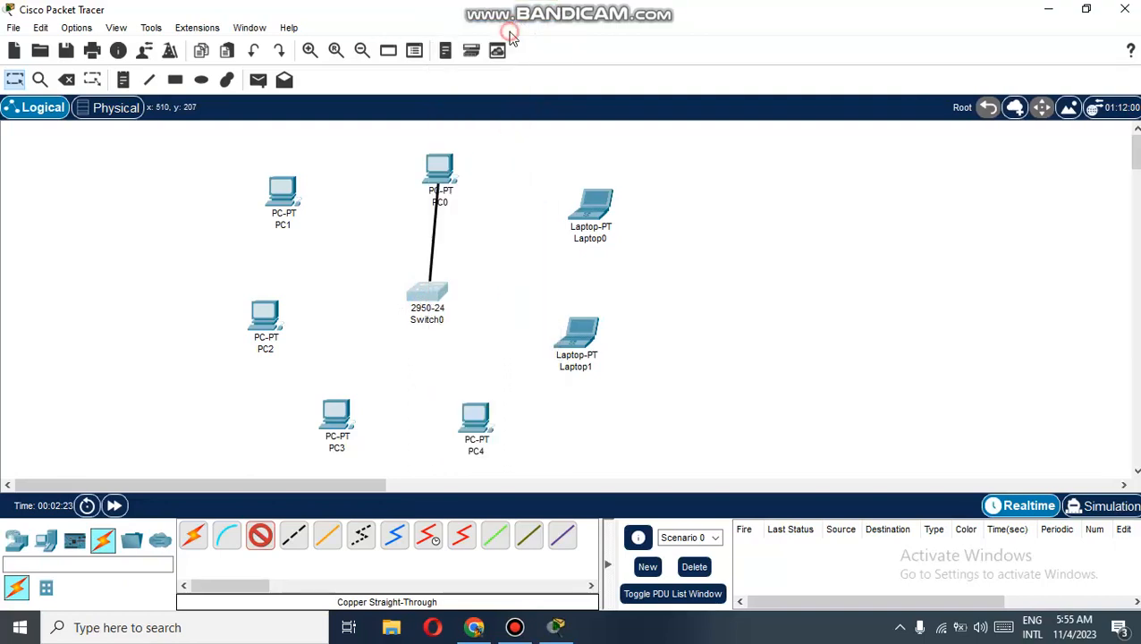
left_click_drag(438, 295, 446, 295)
Step: Connect PC1's FastEthernet0 to the switch's FastEthernet0/2 with a copper straight-through cable
left_click(260, 535)
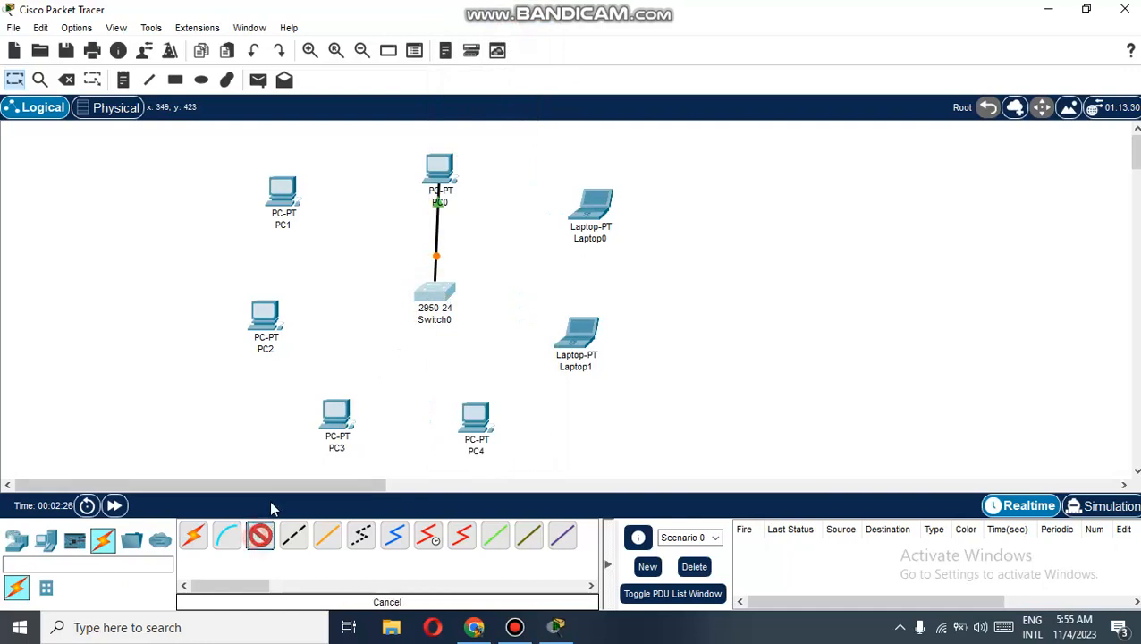
left_click(286, 195)
left_click(340, 264)
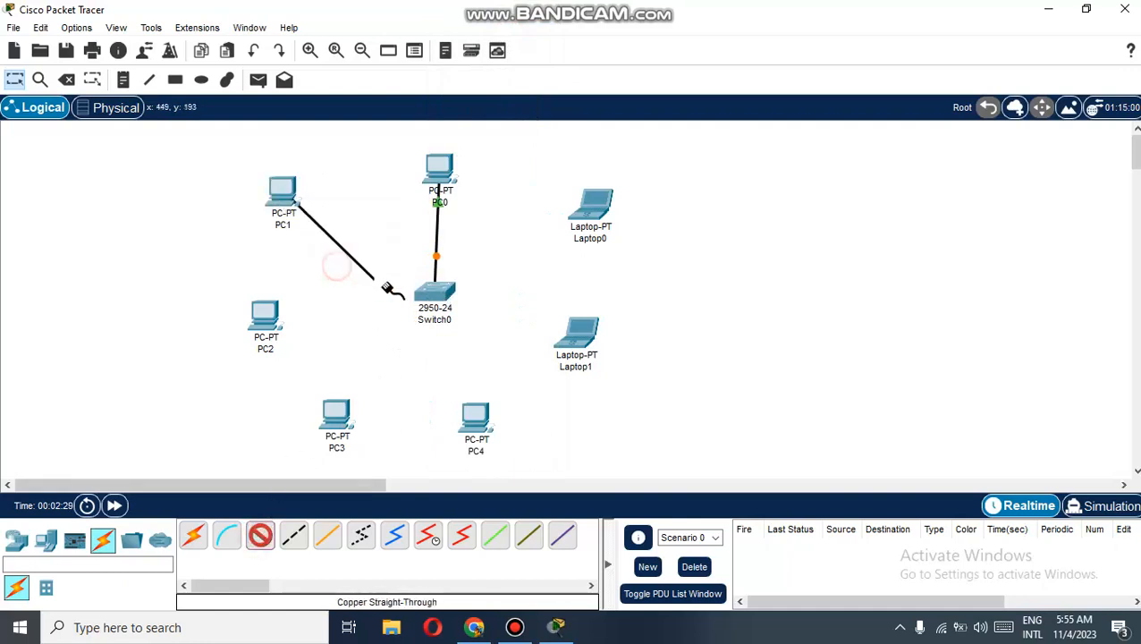
left_click(429, 292)
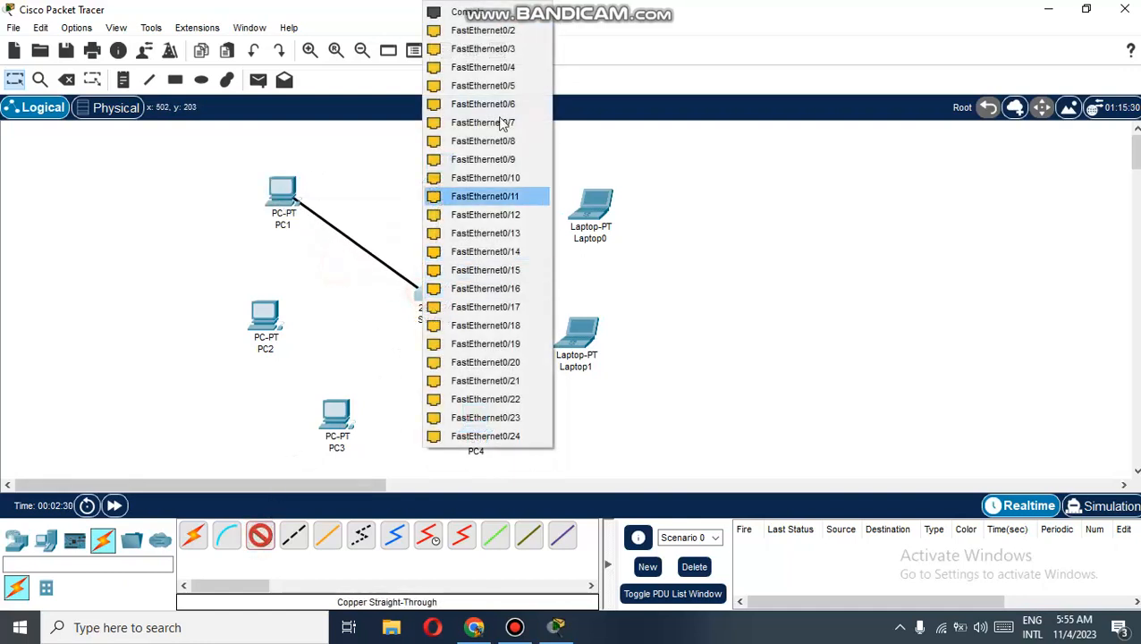
left_click(491, 31)
Step: Connect PC2's FastEthernet0 to a free FastEthernet port on the switch with a copper straight-through cable
left_click(261, 535)
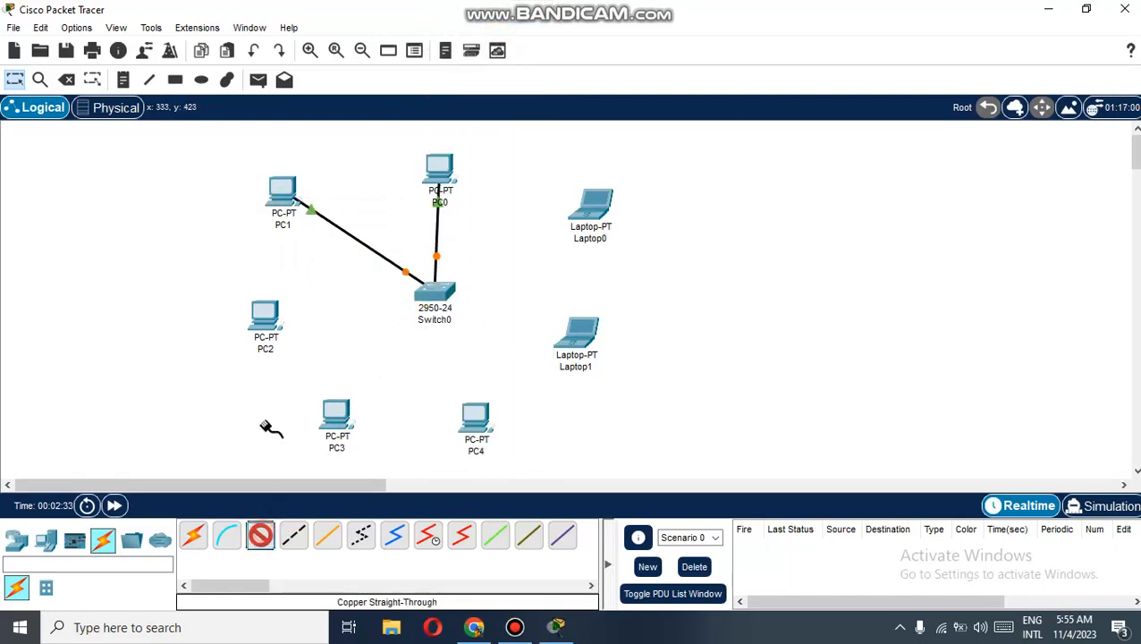
left_click(266, 320)
left_click(299, 394)
left_click(431, 297)
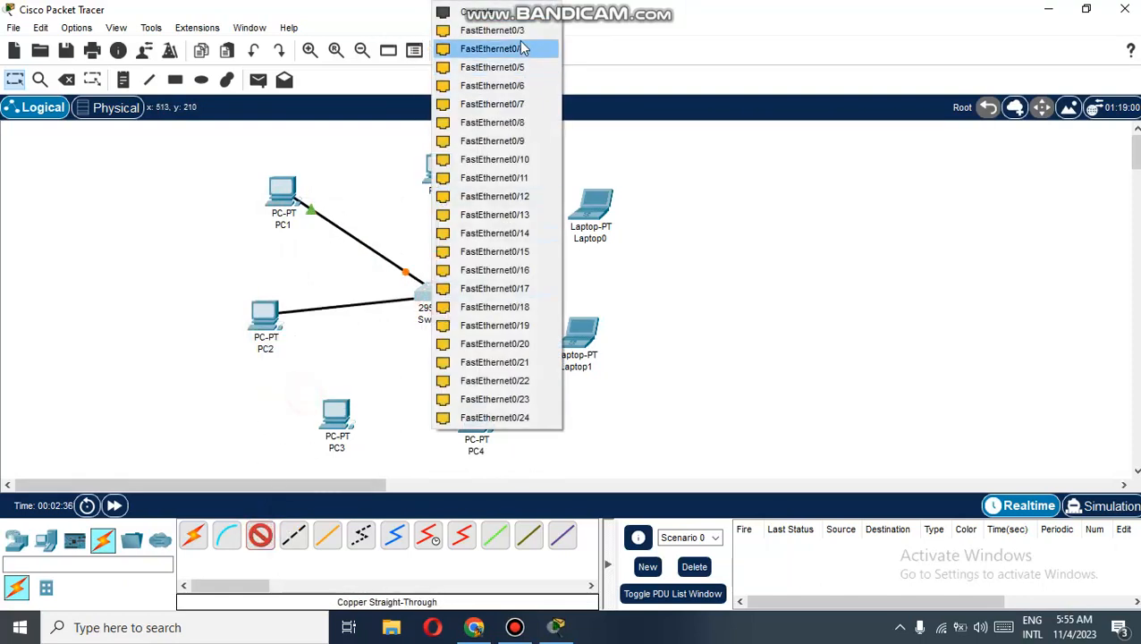
left_click(490, 46)
Step: Connect PC3's FastEthernet0 to a free FastEthernet port on the switch with a copper straight-through cable
left_click(262, 535)
left_click(338, 411)
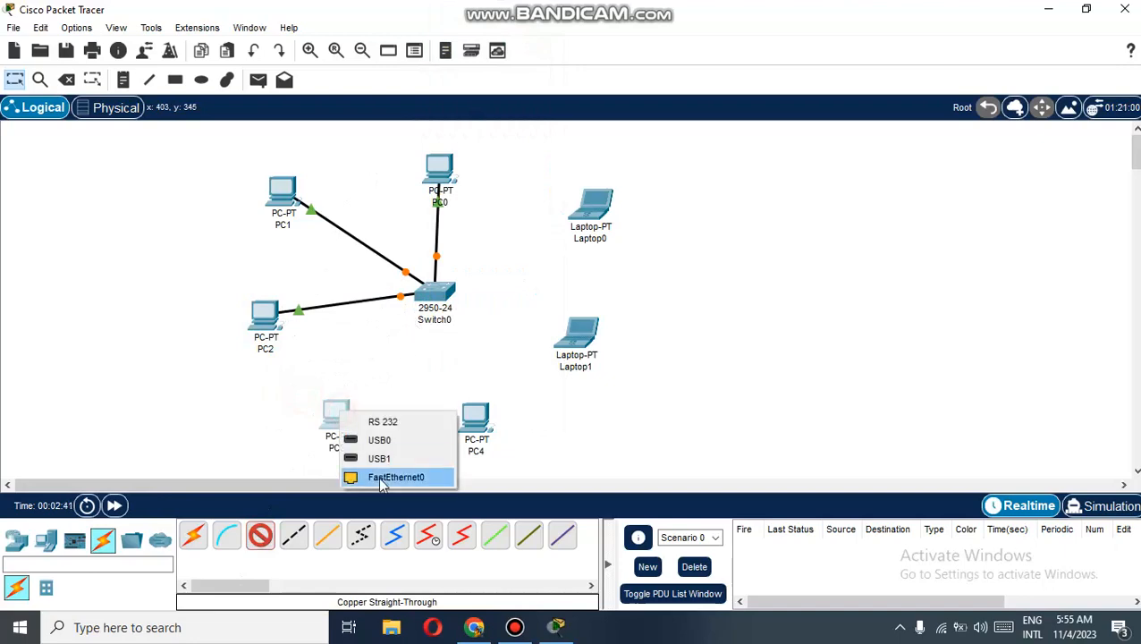
left_click(389, 476)
left_click(435, 295)
left_click(505, 84)
Step: Run a copper straight-through cable from a free FastEthernet port on the switch to PC4's FastEthernet0
left_click(261, 535)
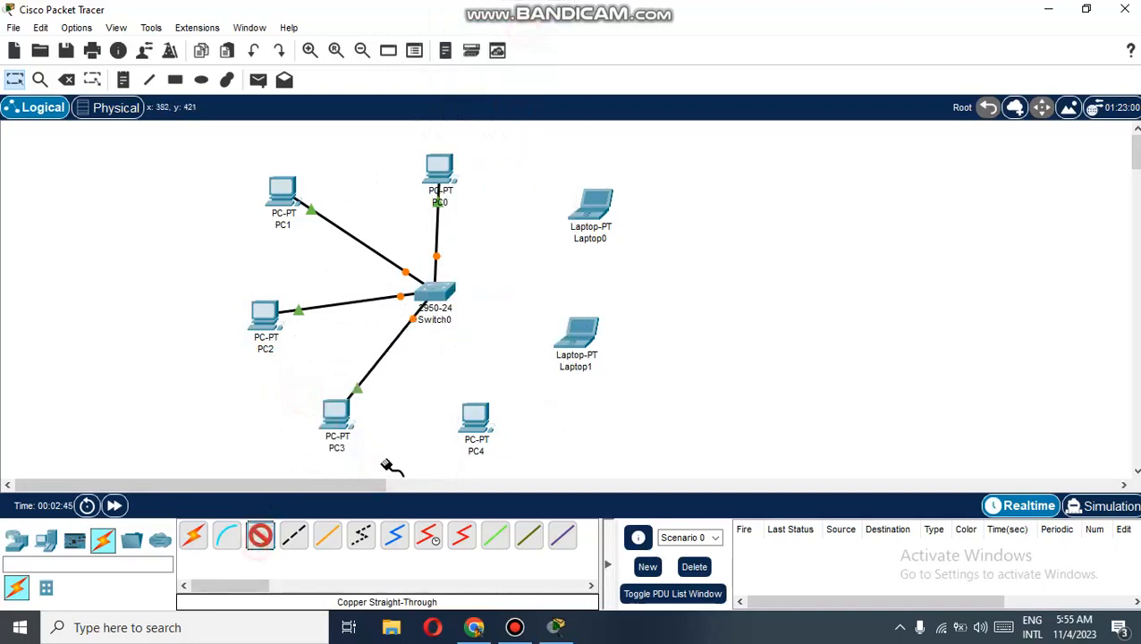
left_click(435, 295)
left_click(500, 40)
left_click(490, 427)
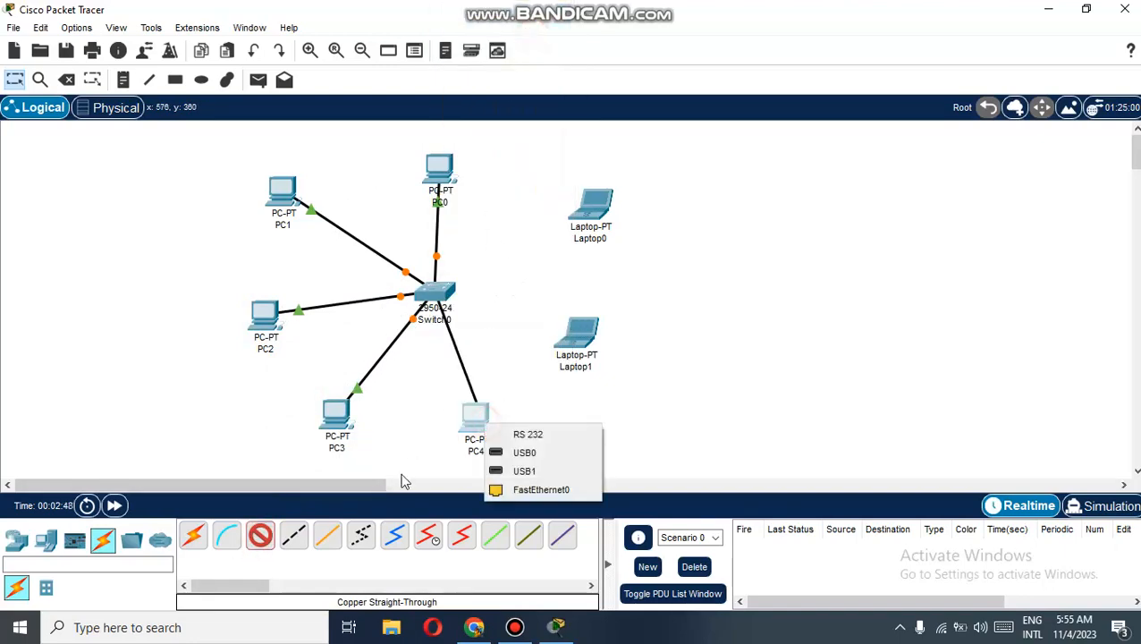
left_click(535, 490)
Step: Connect Laptop1's FastEthernet0 to a free FastEthernet port on the switch with a copper straight-through cable
left_click(258, 537)
left_click(577, 337)
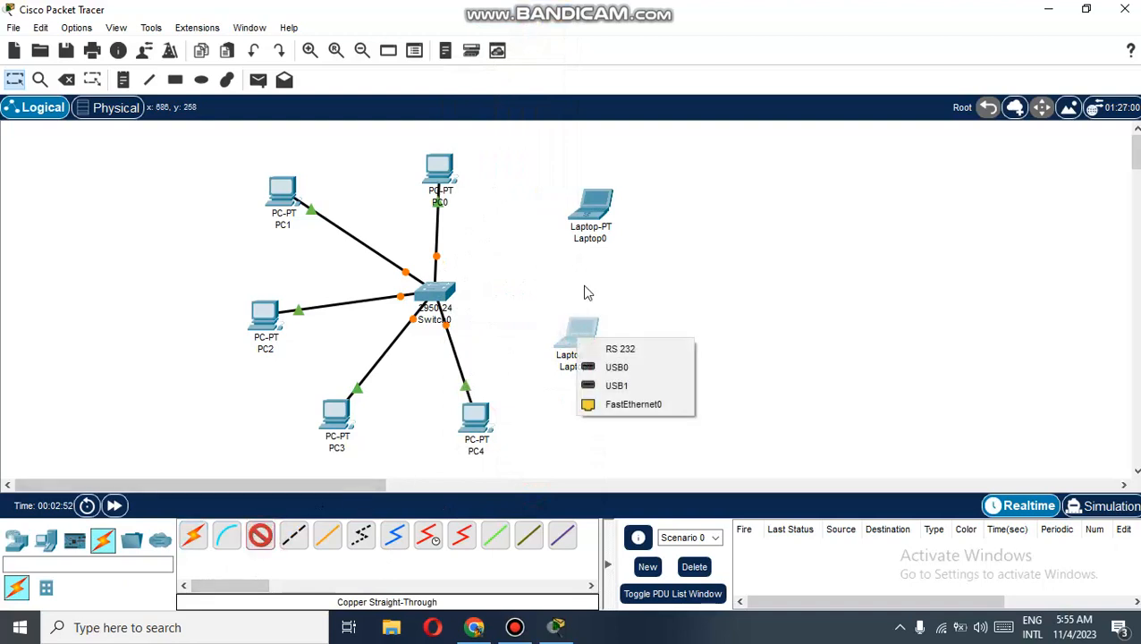
left_click(622, 406)
left_click(434, 295)
left_click(475, 34)
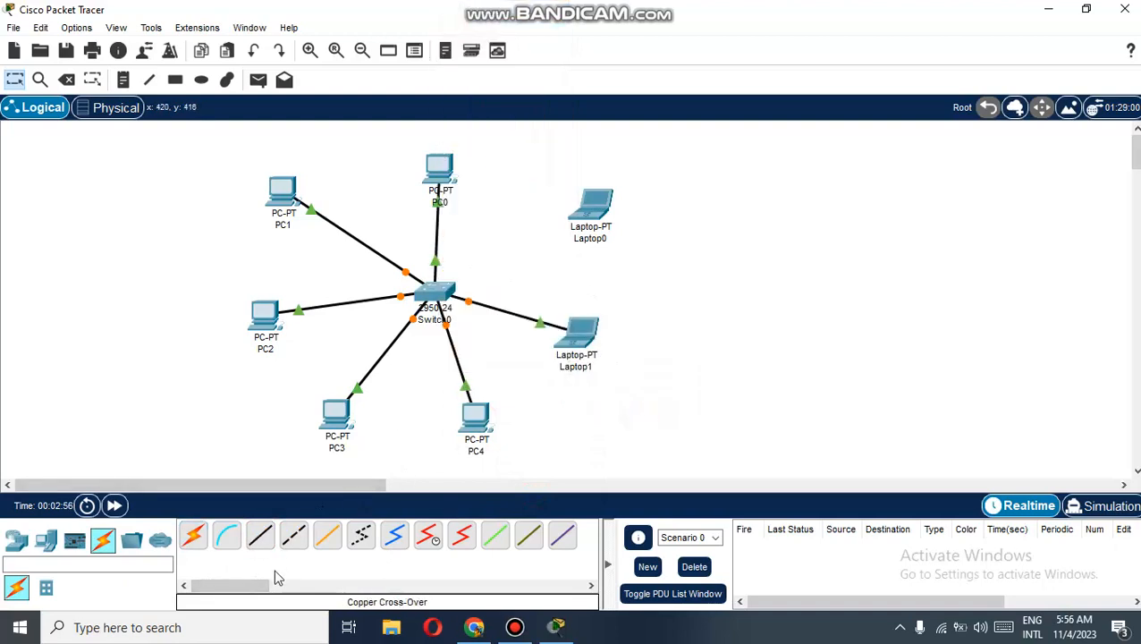
Step: Connect Laptop0's FastEthernet0 to a free FastEthernet port on the switch with a copper straight-through cable
left_click(259, 534)
left_click(608, 204)
left_click(680, 265)
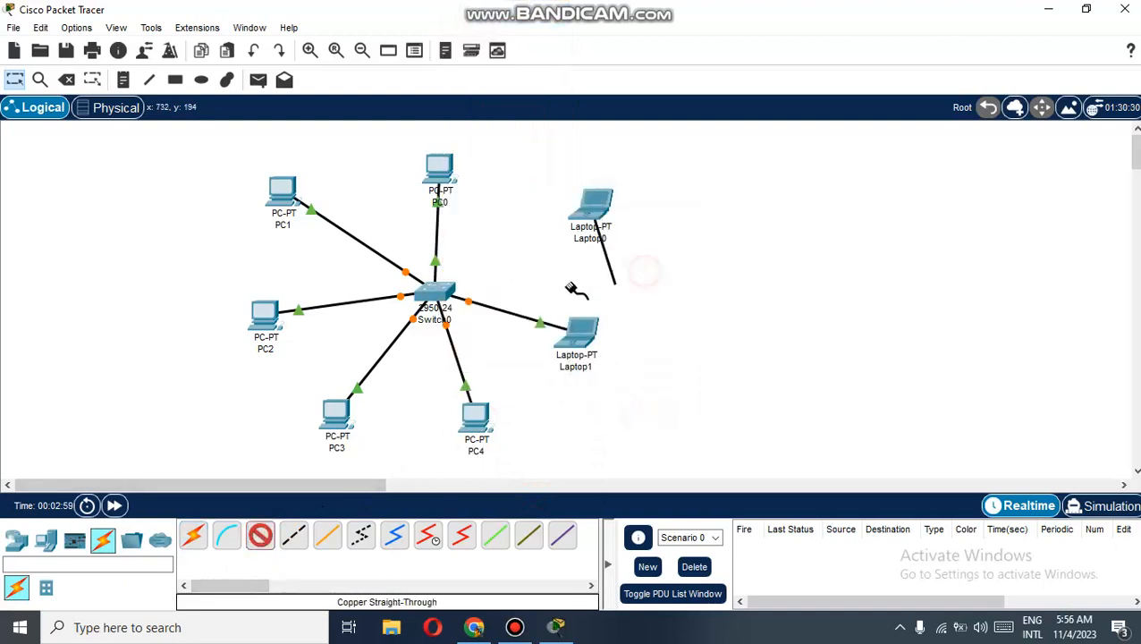
left_click(435, 293)
left_click(528, 34)
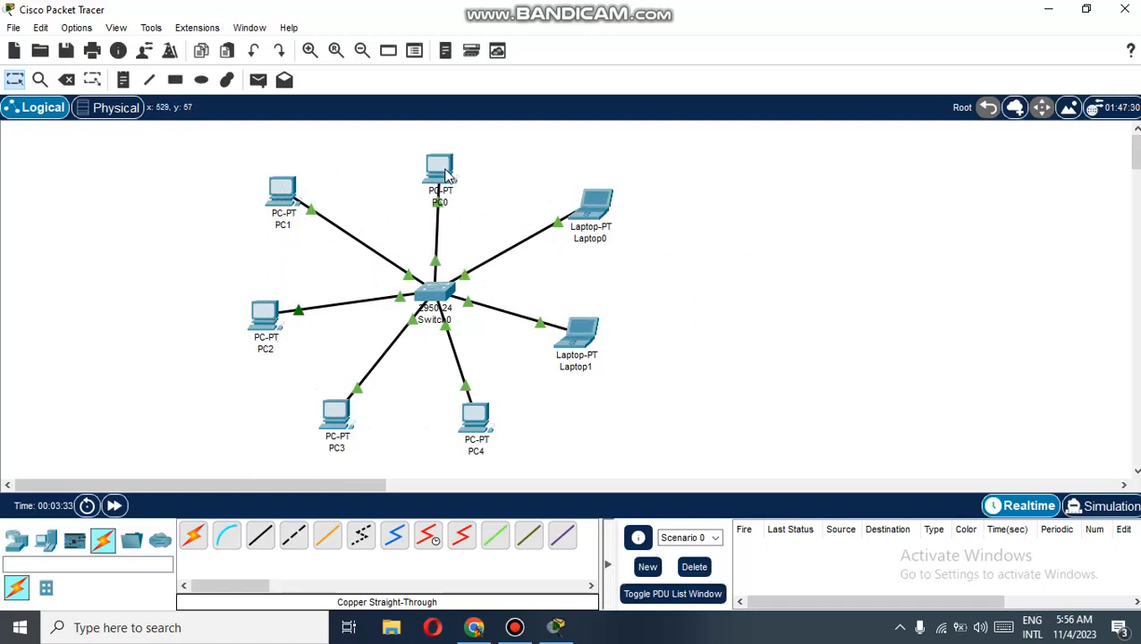
Step: Examine PC0's device summary for its port, IP address and gateway settings
mouse_move(439, 169)
mouse_move(441, 171)
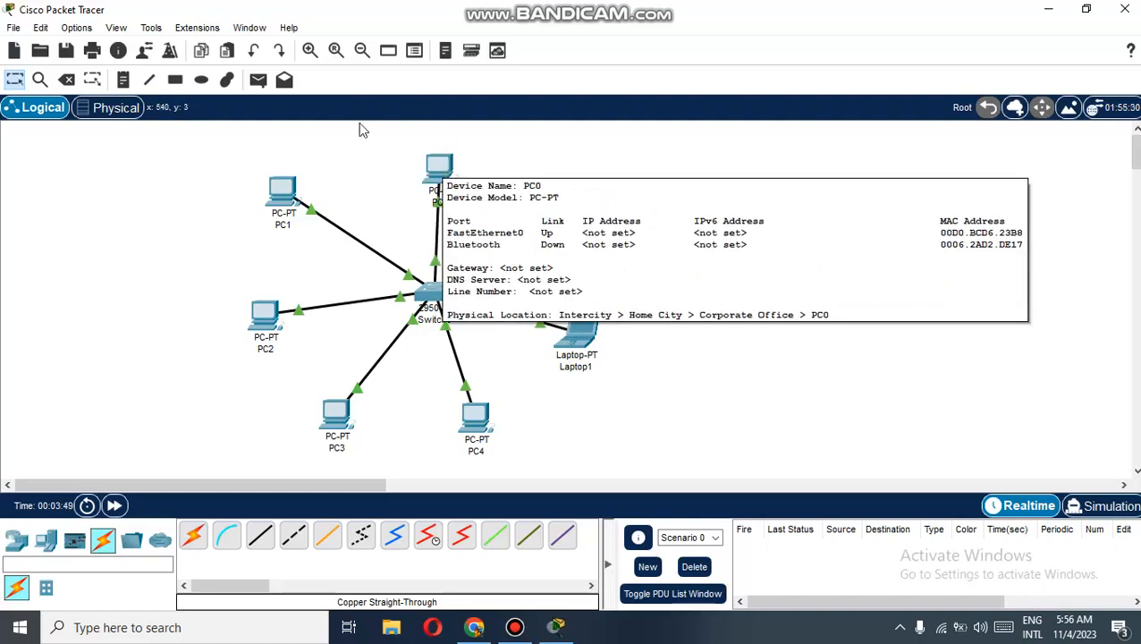
Step: Assign PC0's FastEthernet0 the static IPv4 address 192.168.100.20 with subnet mask 255.255.255.0, and check its device summary
left_click(438, 168)
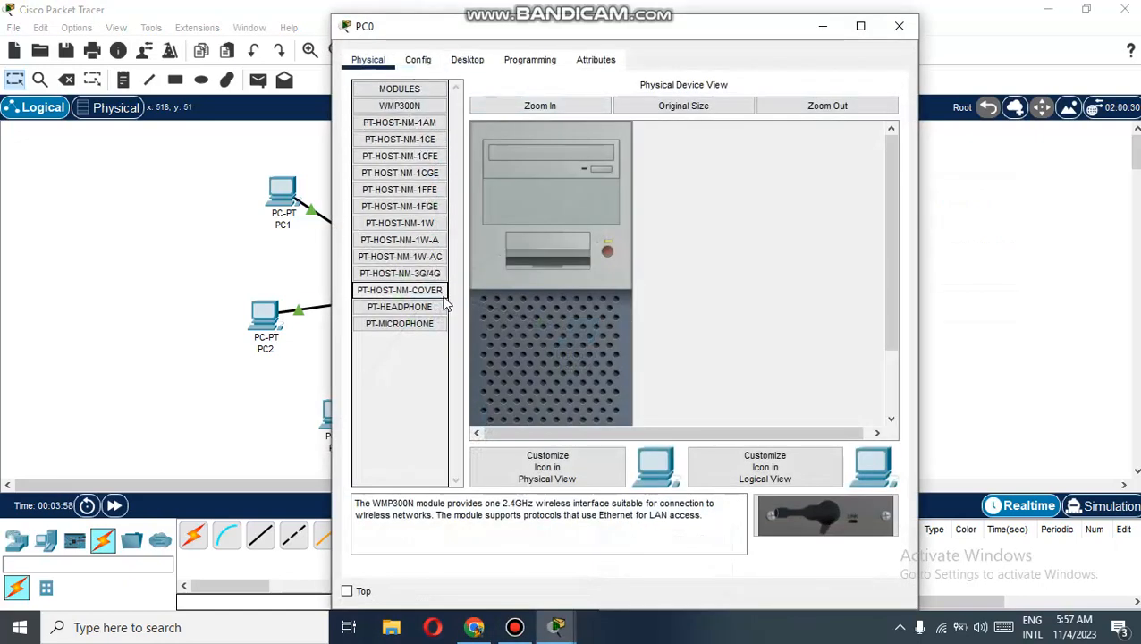
left_click(422, 65)
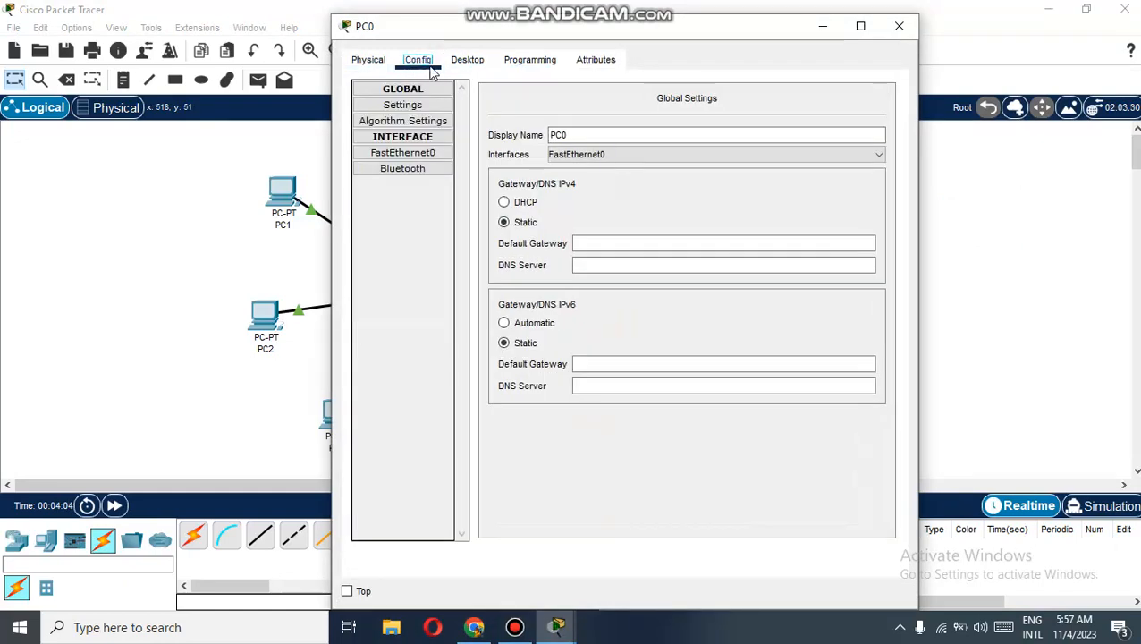
left_click(407, 153)
left_click(743, 231)
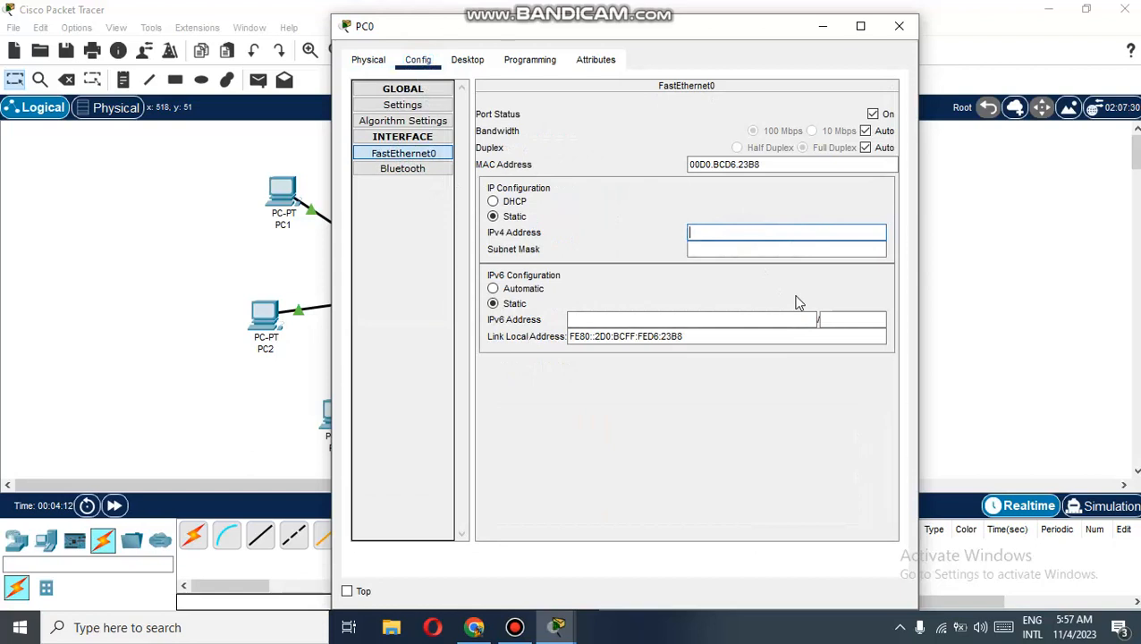
type("192.168.100.20")
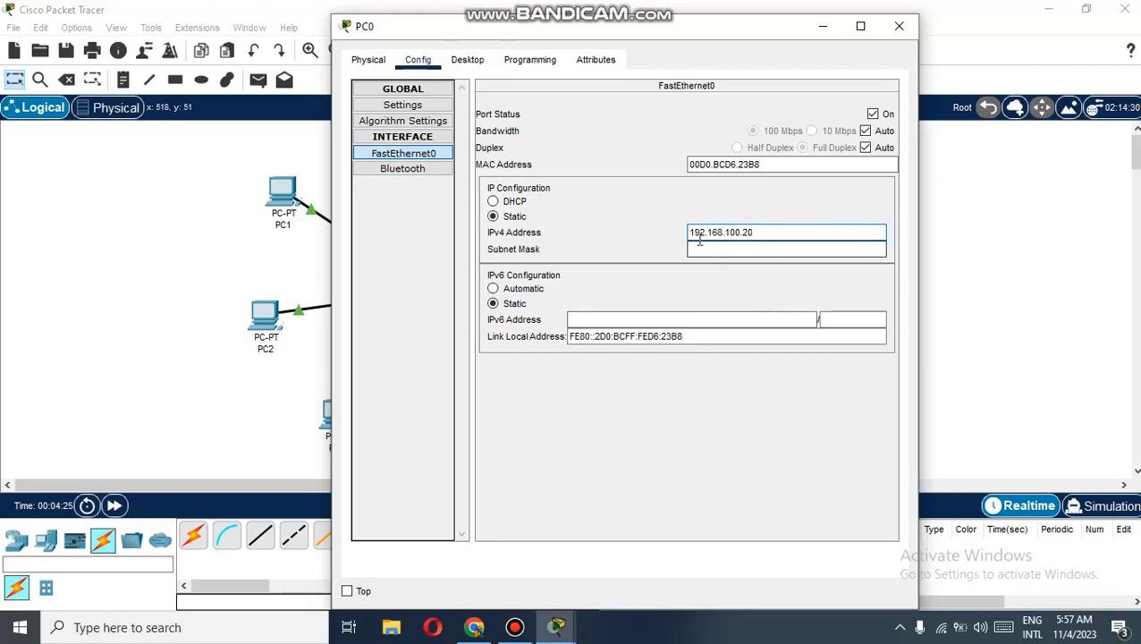
left_click(780, 250)
left_click(780, 251)
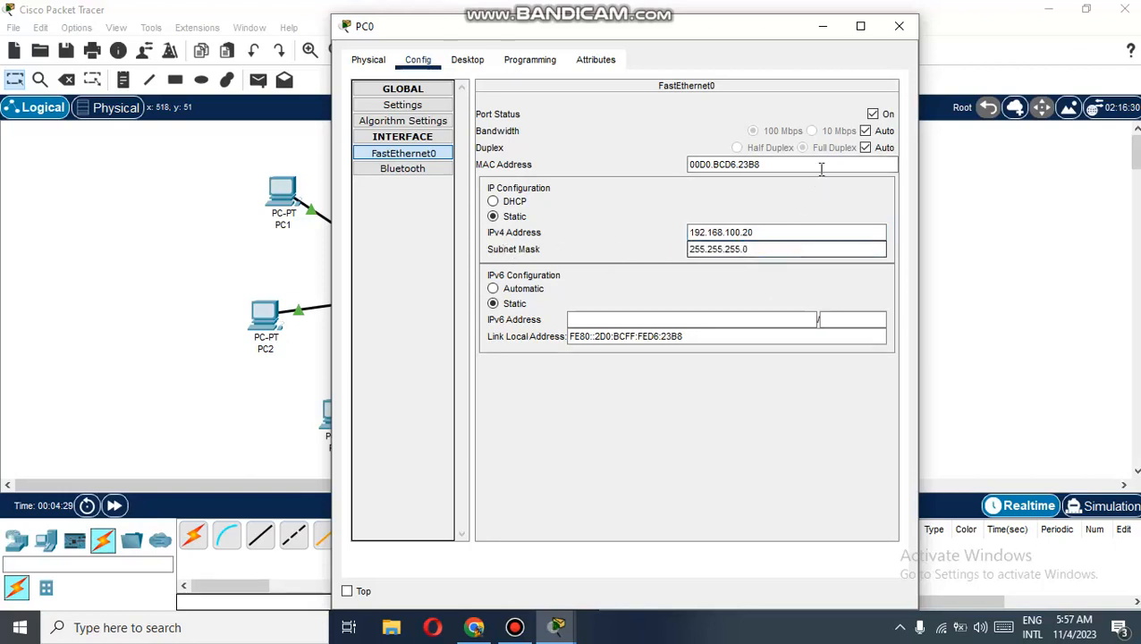
left_click(897, 28)
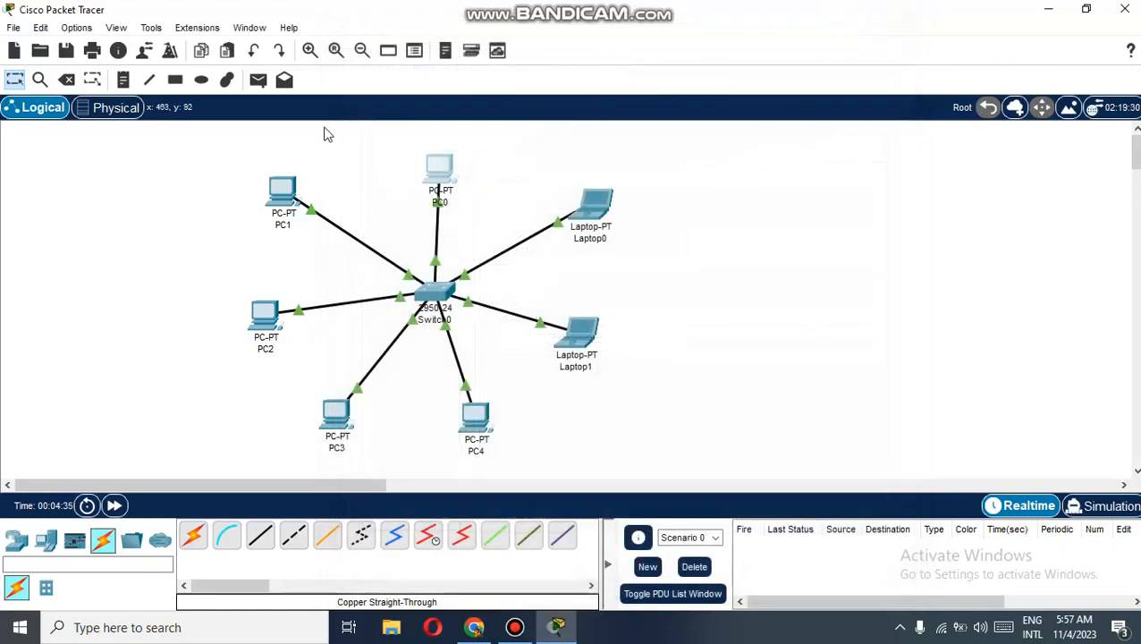
mouse_move(449, 165)
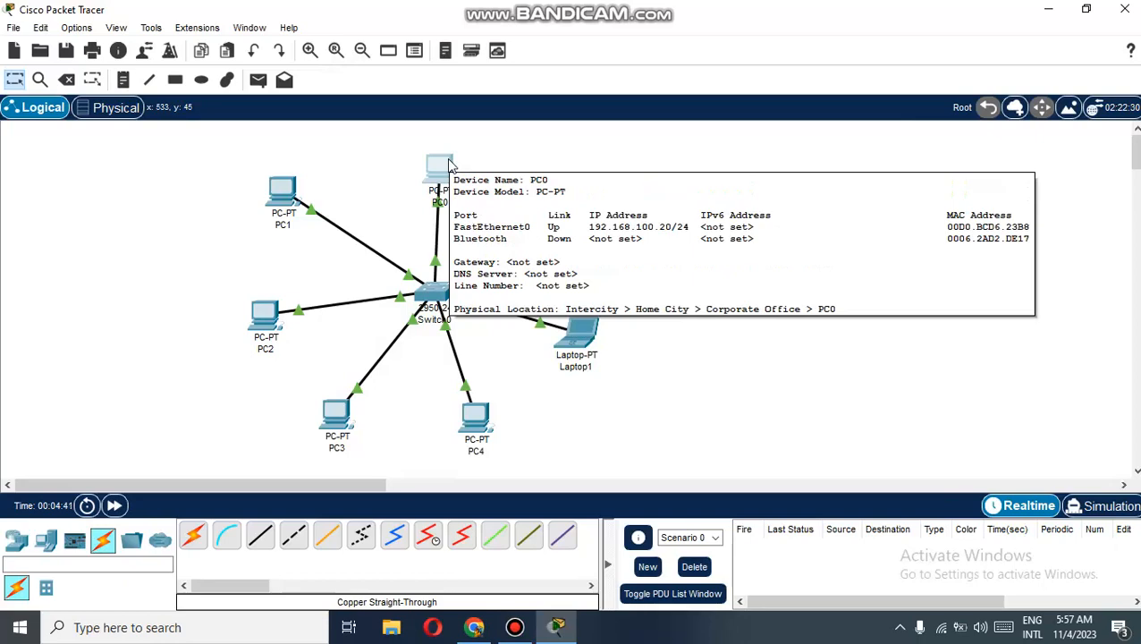
Step: Assign PC1's FastEthernet0 the static IPv4 address 192.168.100.21 with the default subnet mask
left_click(285, 188)
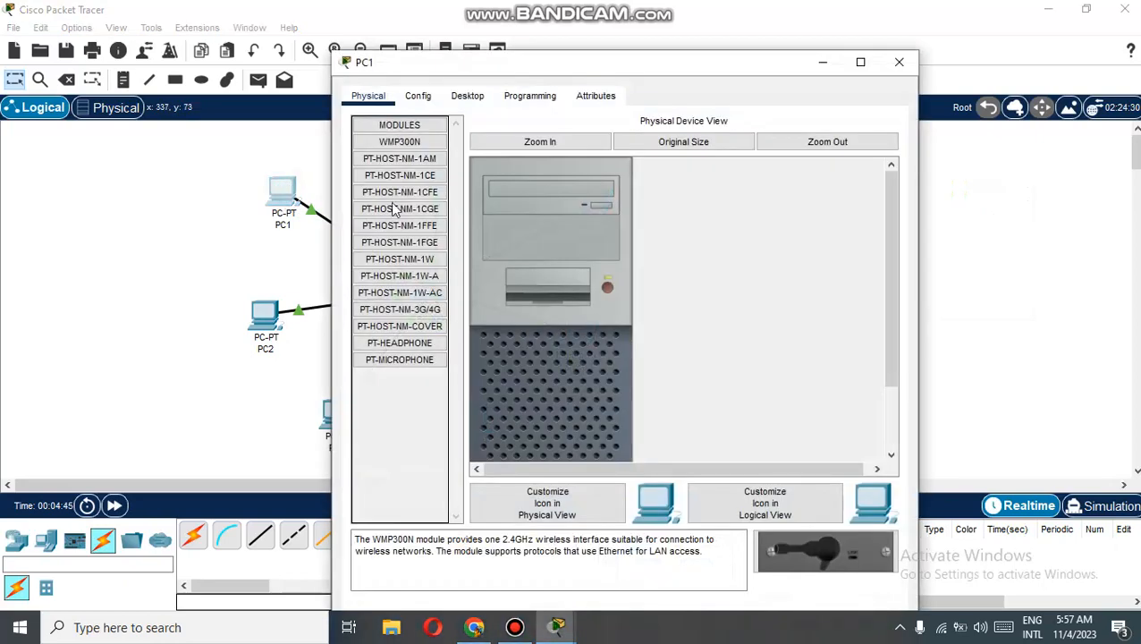
left_click(418, 96)
left_click(414, 188)
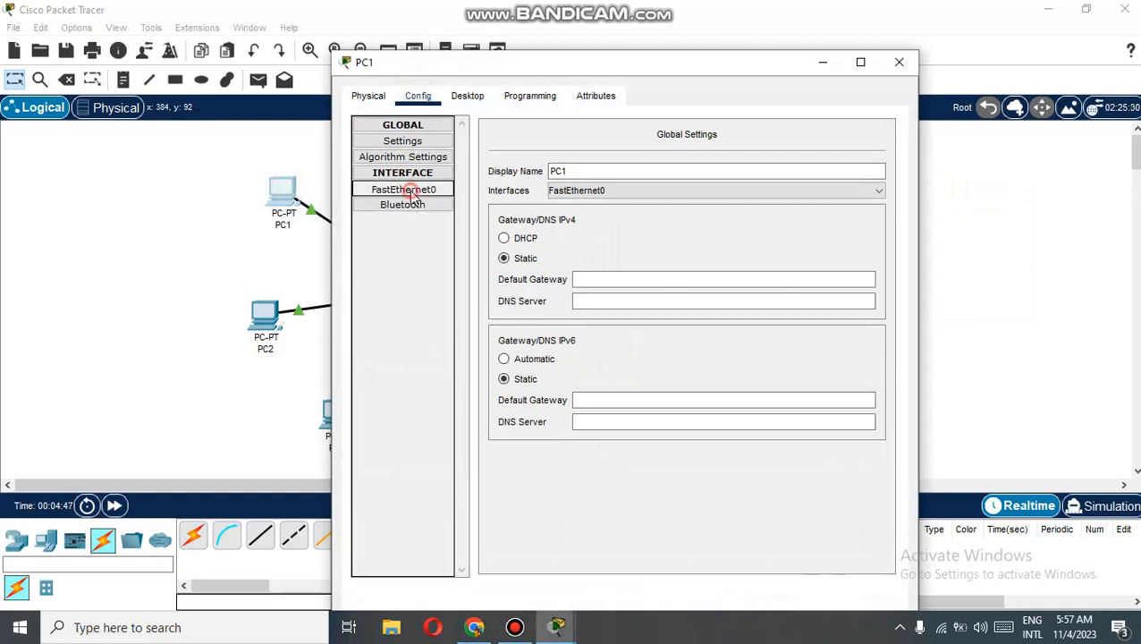
left_click(760, 271)
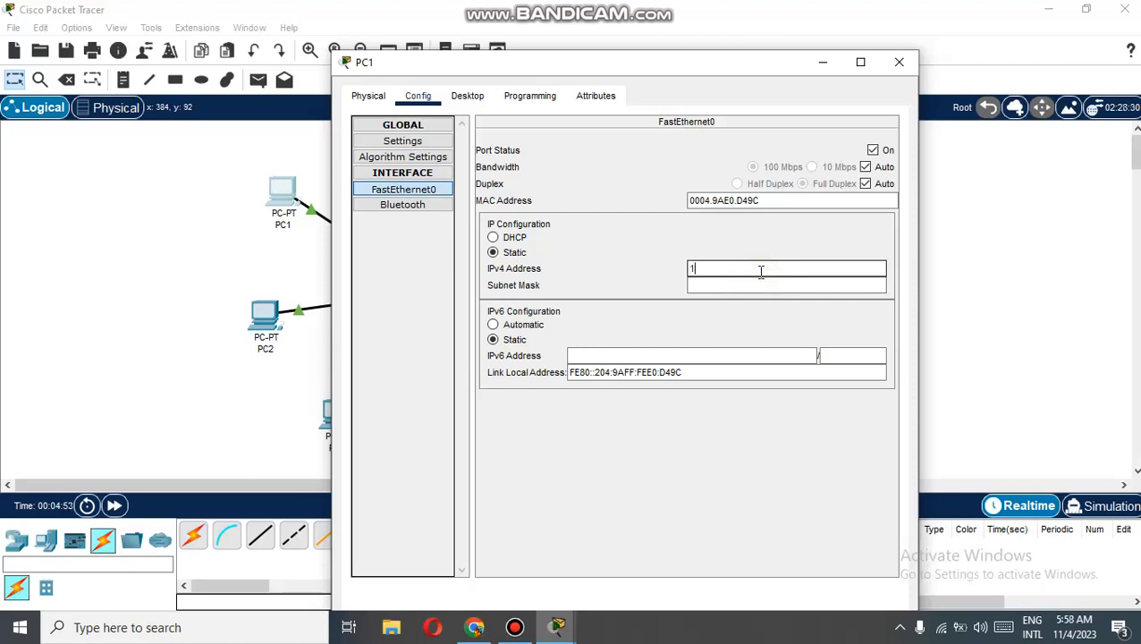
type("192.168.100.21")
left_click(759, 285)
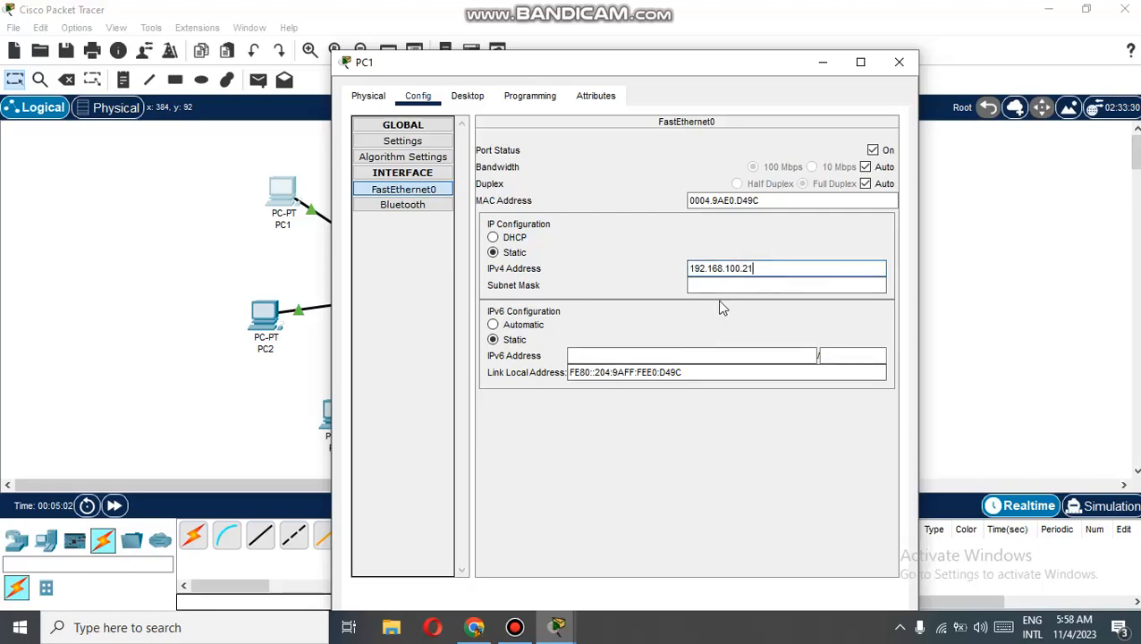
left_click(899, 62)
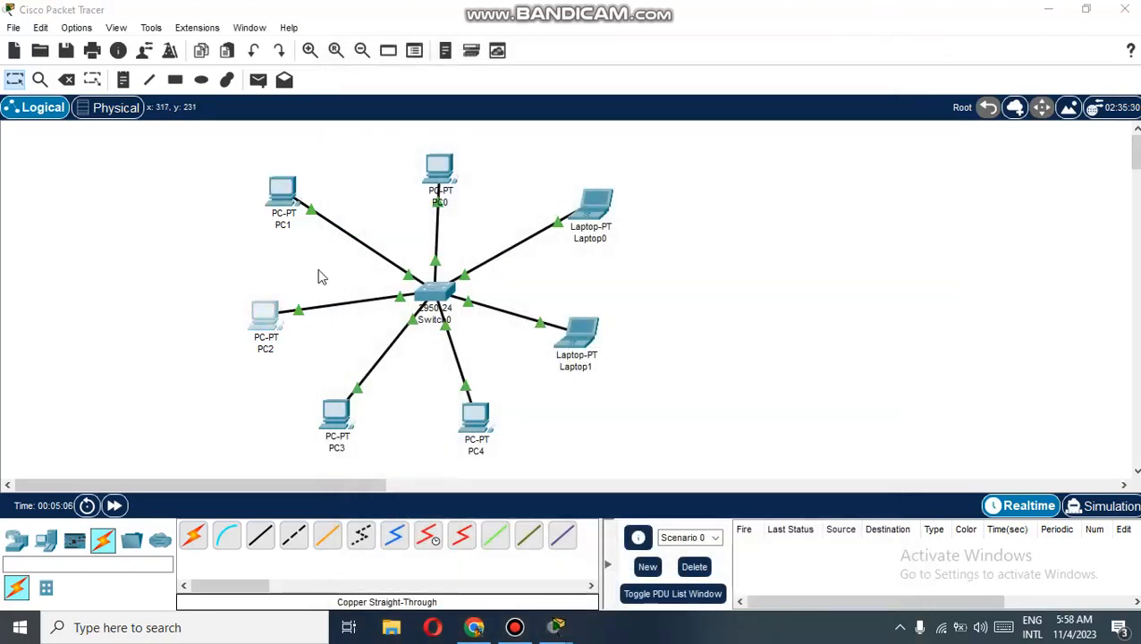
Step: Assign PC2's FastEthernet0 the static IPv4 address 192.168.100.22 with subnet mask 255.255.255.0
left_click(265, 315)
left_click(418, 57)
left_click(417, 153)
left_click(702, 231)
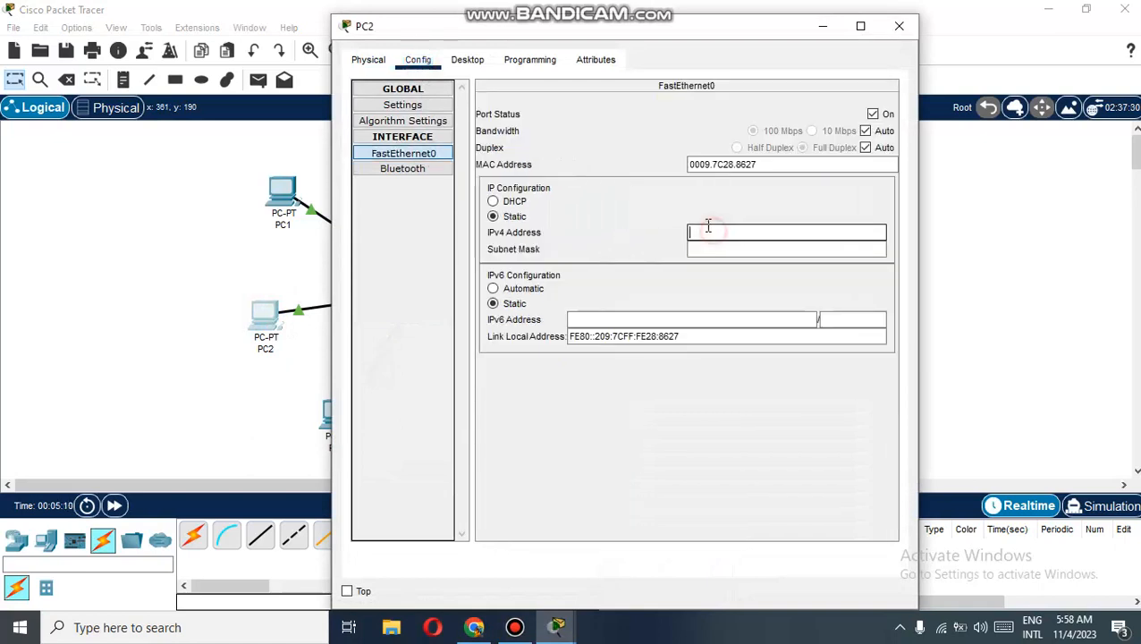
type("192.168.100.22")
left_click(787, 250)
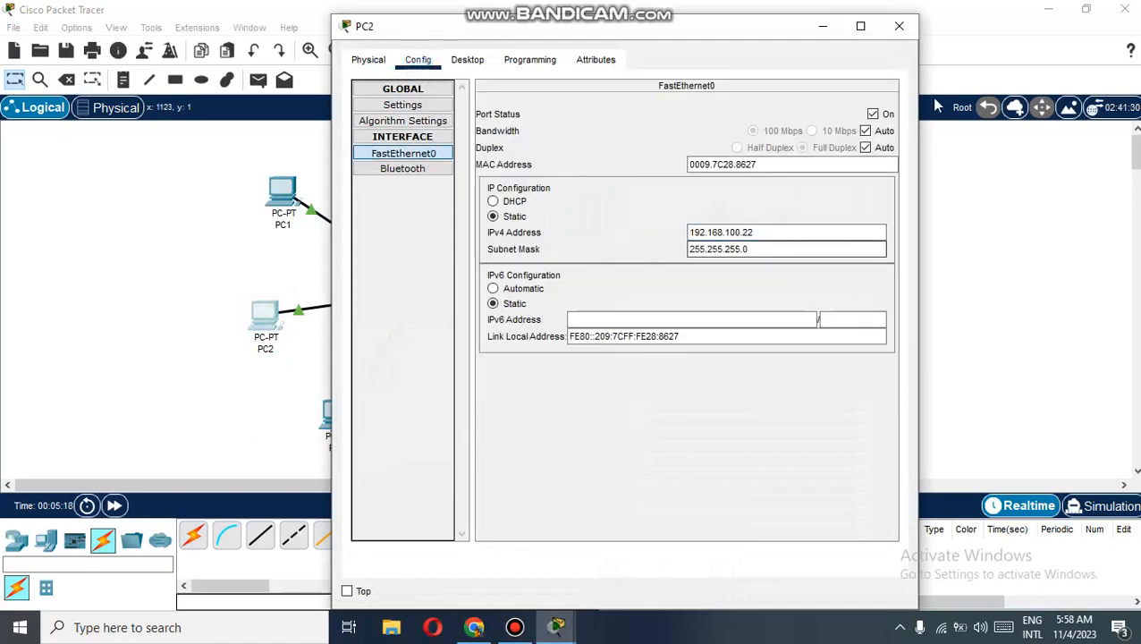
left_click(898, 26)
Step: Assign PC3's FastEthernet0 the static IPv4 address 192.168.100.24 with the default subnet mask
left_click(337, 414)
left_click(418, 59)
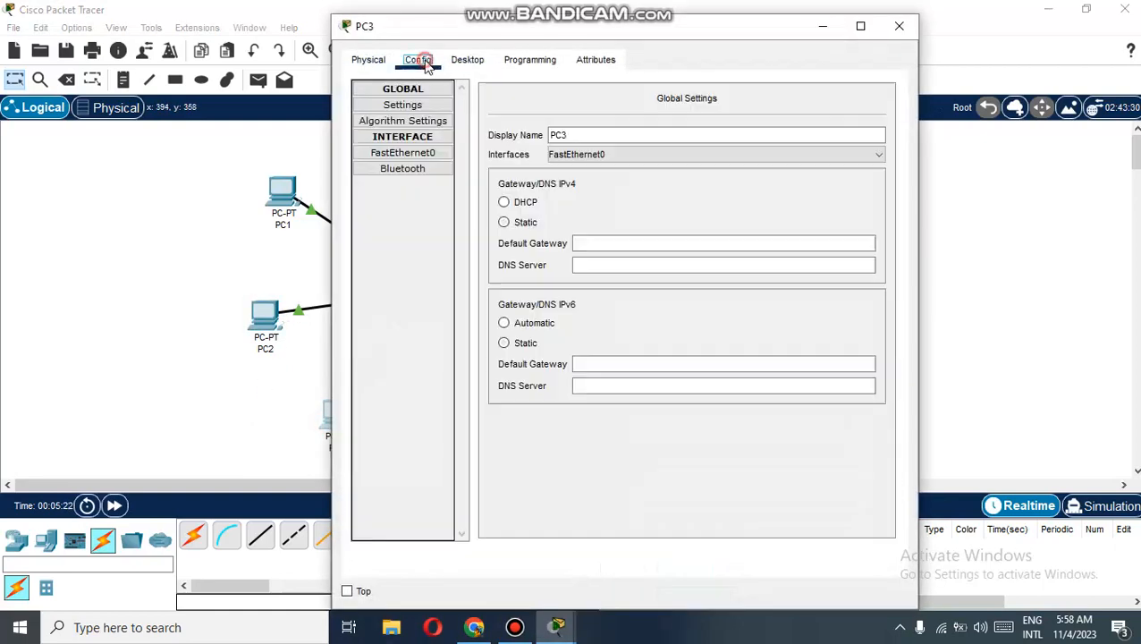
left_click(403, 153)
left_click(753, 230)
type("192.")
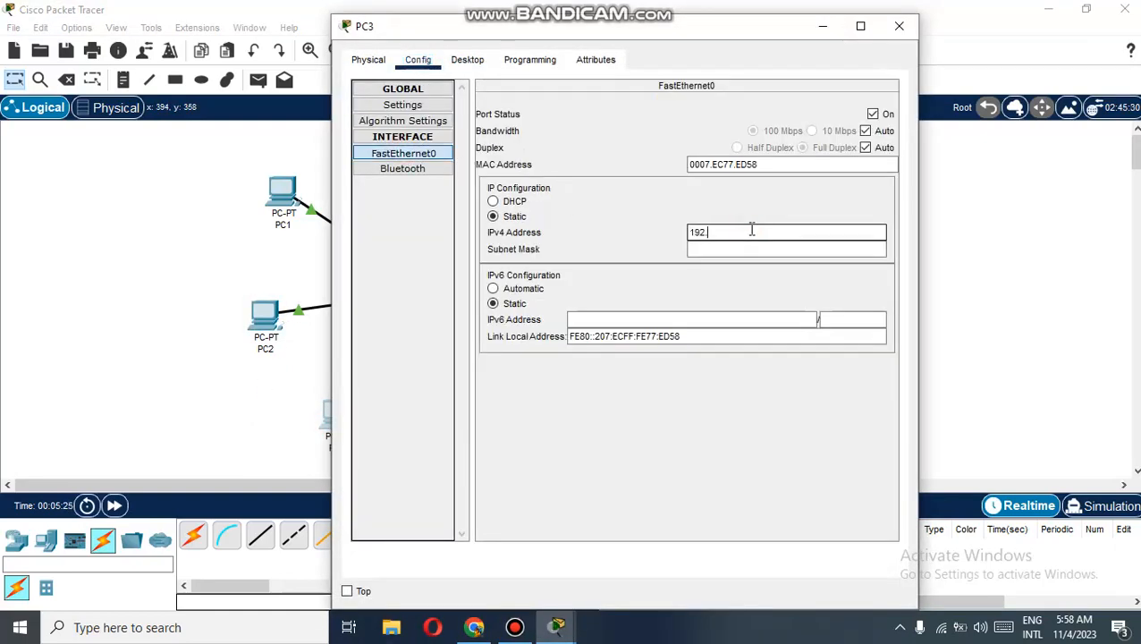
type("168.100.24")
key("Tab")
left_click(899, 25)
Step: Assign PC4's FastEthernet0 the static IPv4 address 192.168.100.25 with subnet mask 255.255.255.0
left_click(469, 431)
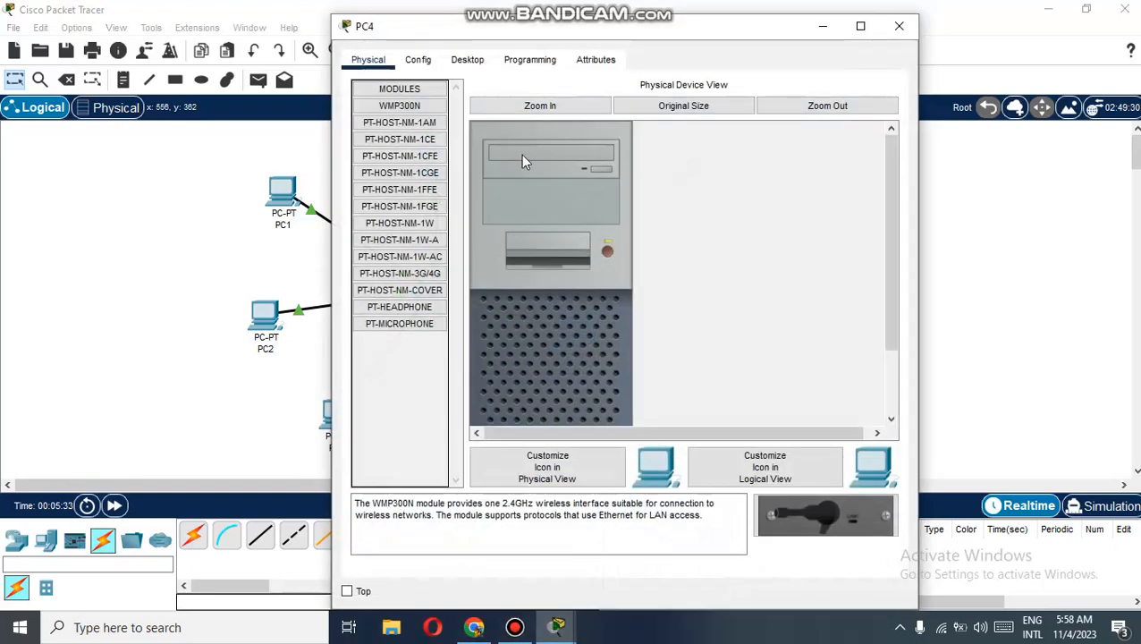
left_click(418, 59)
left_click(404, 153)
left_click(706, 231)
type("192")
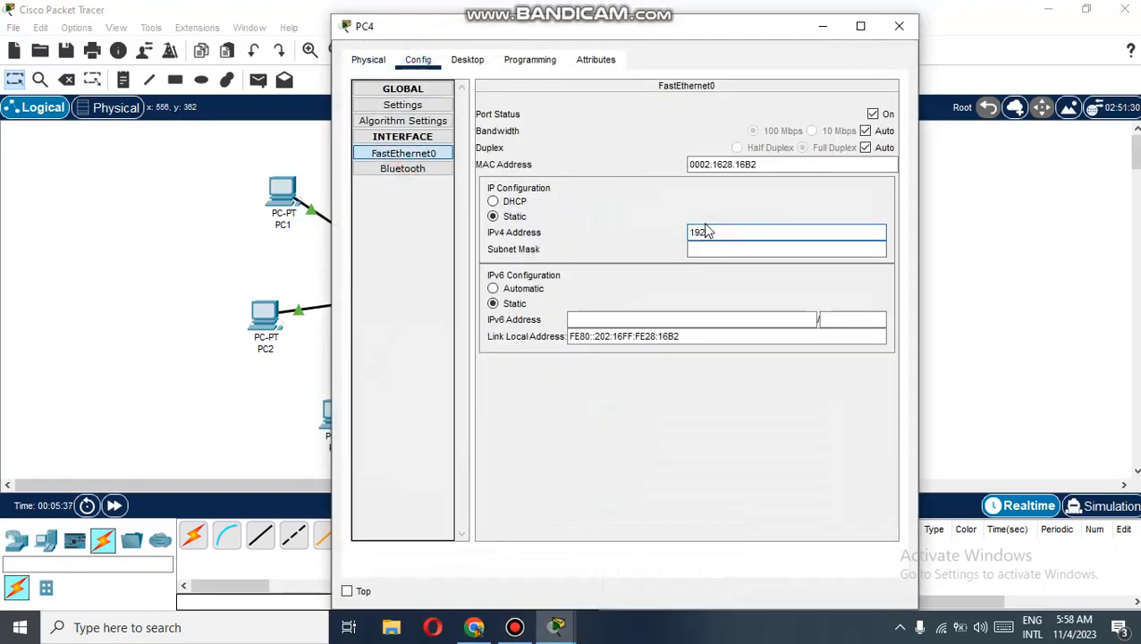
type(".168.100")
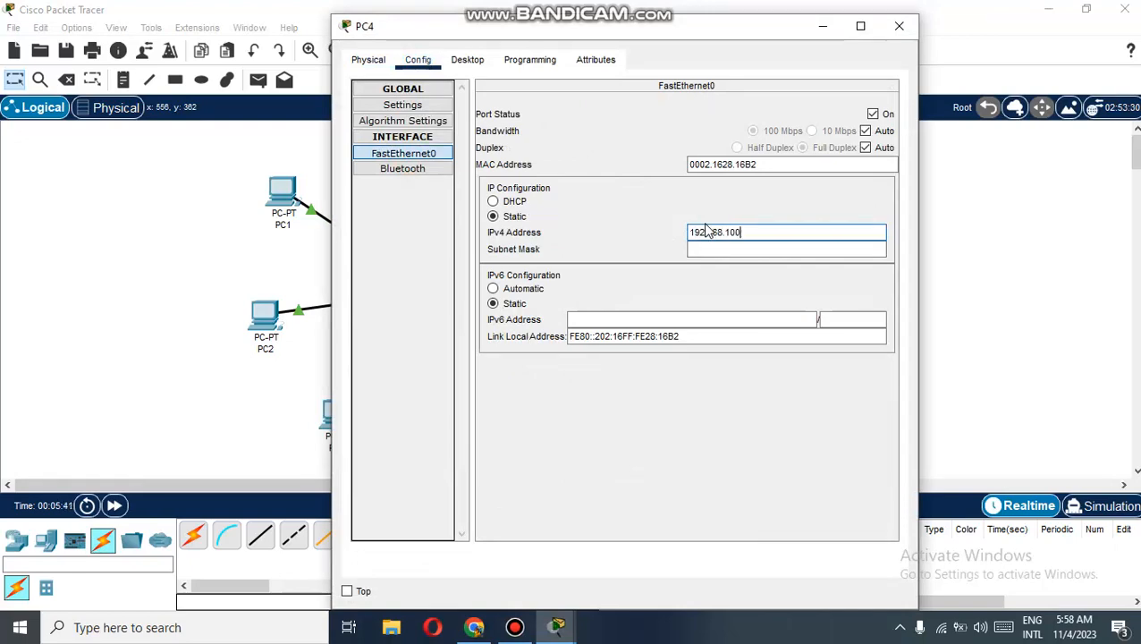
type(".25")
left_click(781, 250)
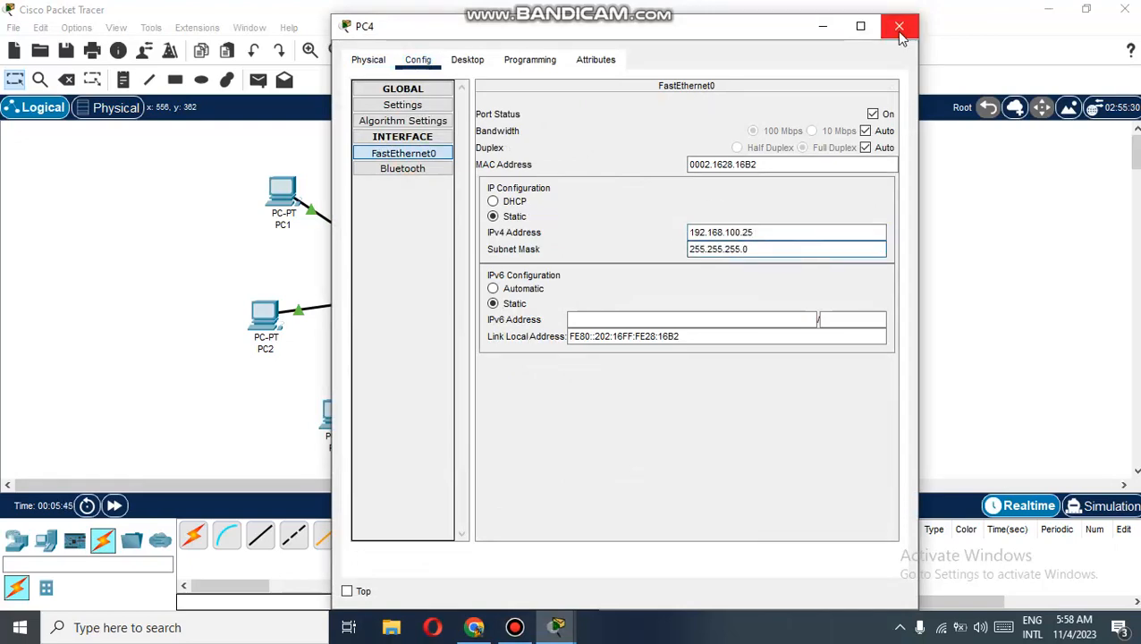
left_click(900, 33)
Step: Assign Laptop1's FastEthernet0 the static IPv4 address 192.168.100.26 with the default subnet mask
left_click(581, 339)
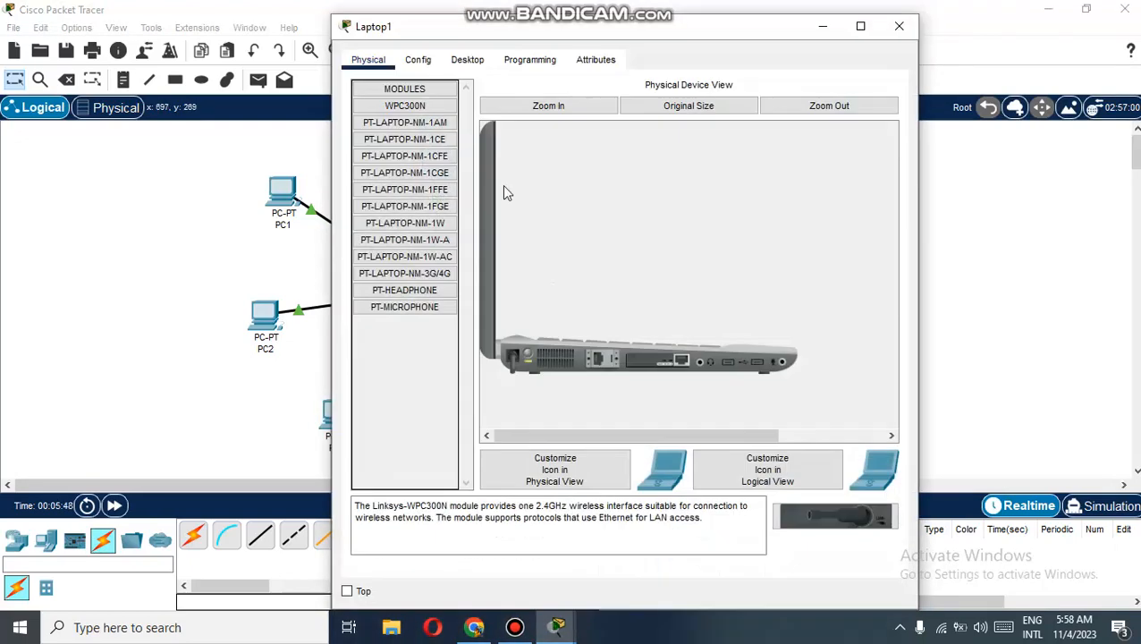
left_click(417, 59)
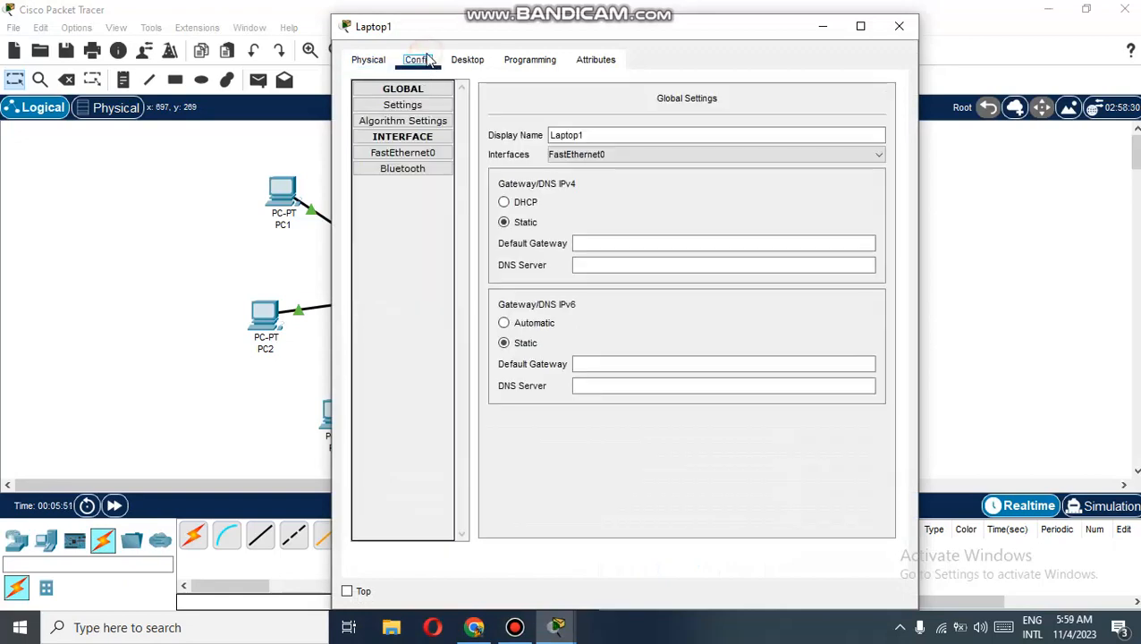
left_click(434, 153)
left_click(735, 230)
type("19")
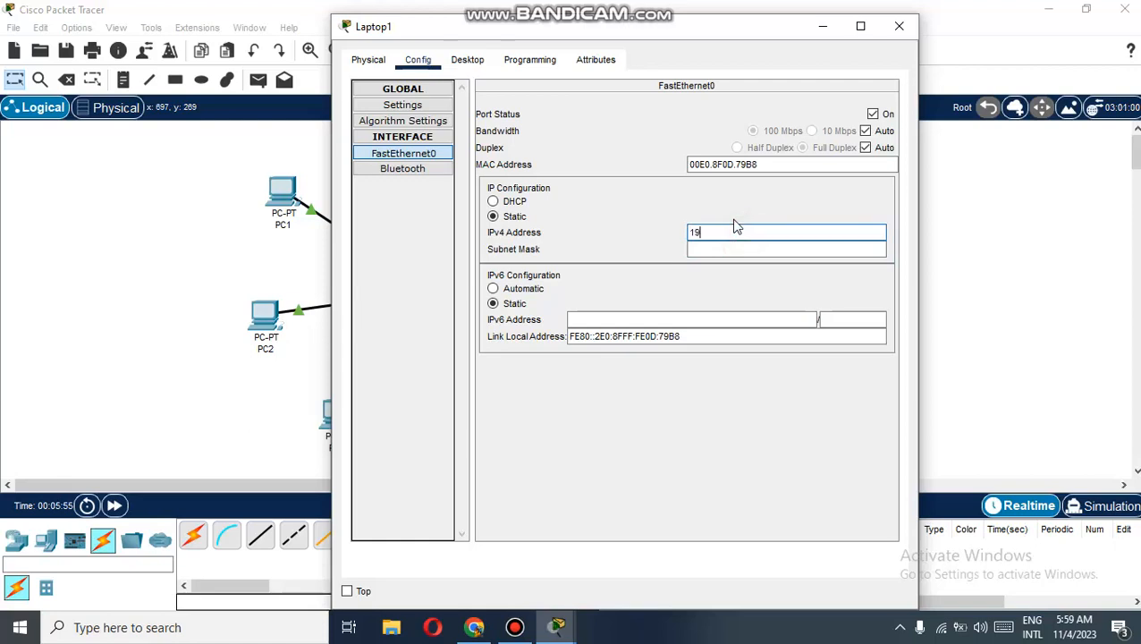
type("2.168.100.20")
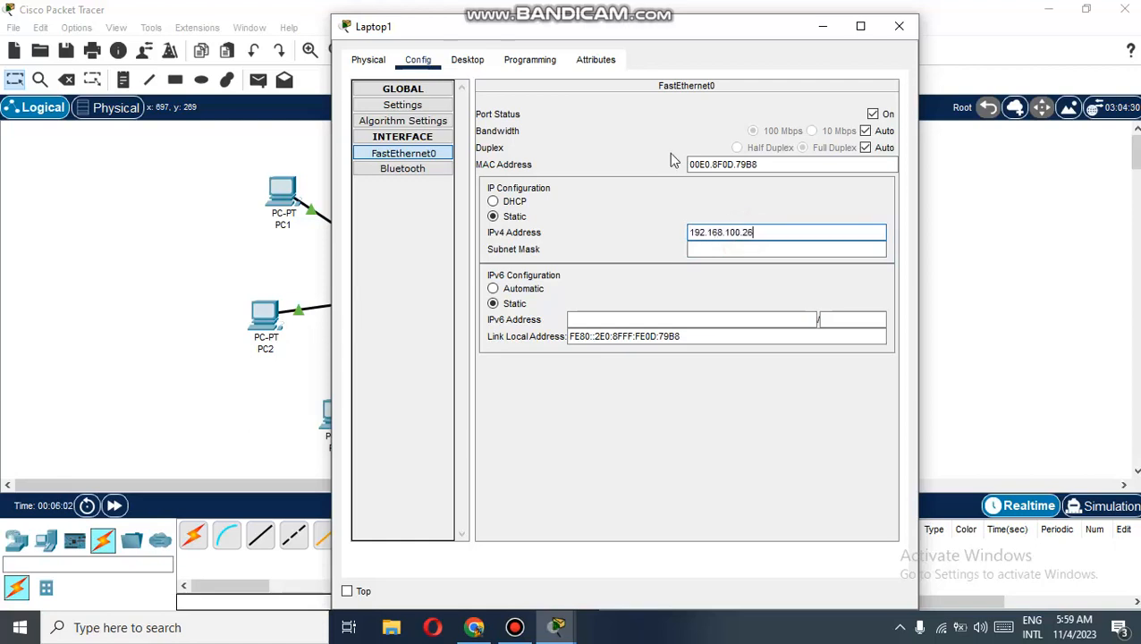
left_click(805, 248)
left_click(898, 26)
Step: Assign Laptop0's FastEthernet0 the static IPv4 address 192.168.100.27 and check its device summary
left_click(609, 208)
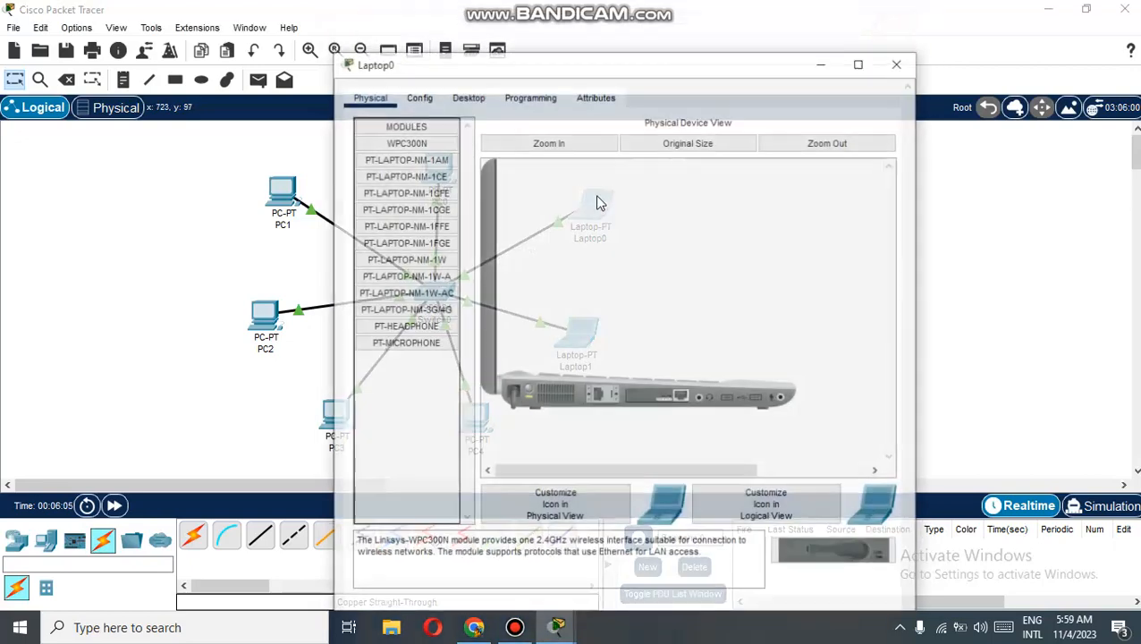
left_click(418, 59)
left_click(403, 153)
left_click(736, 231)
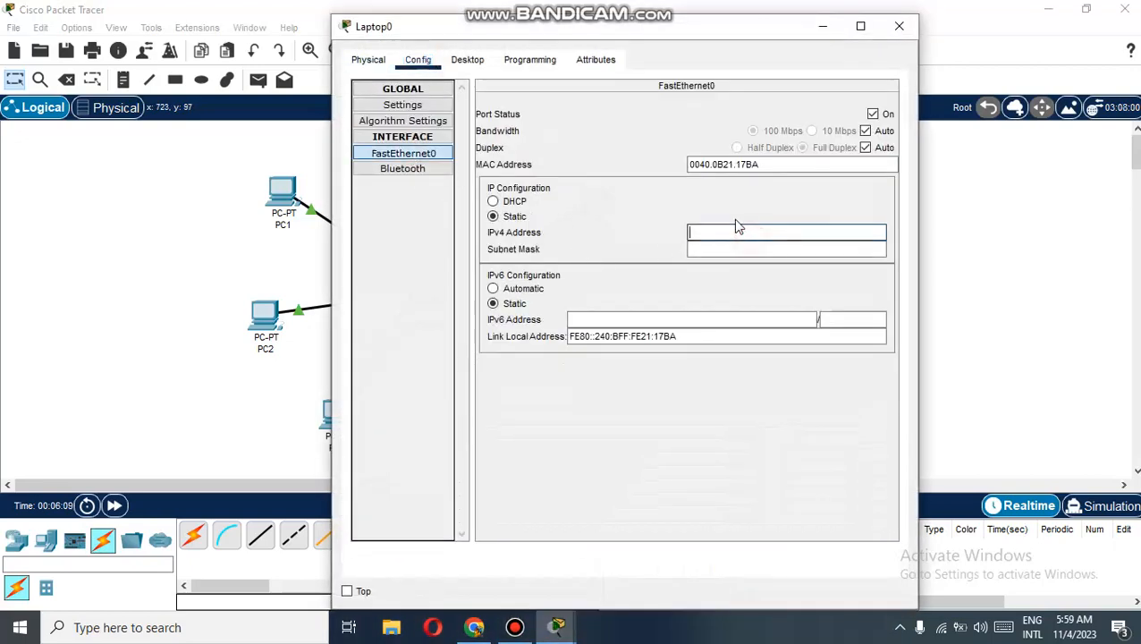
type("192.168")
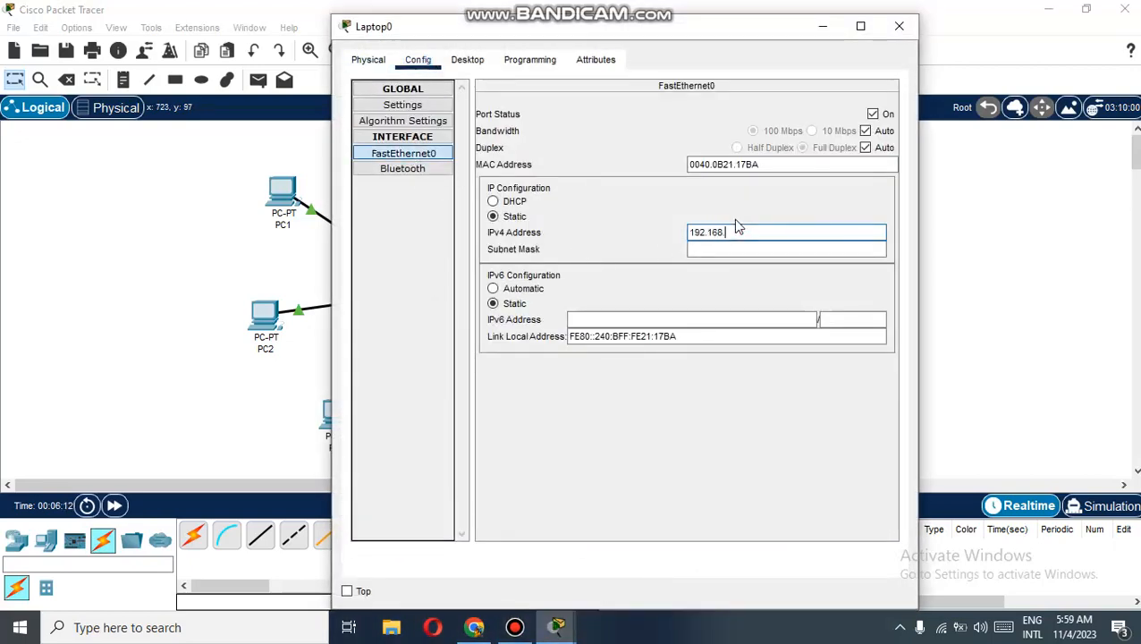
type(".100.27")
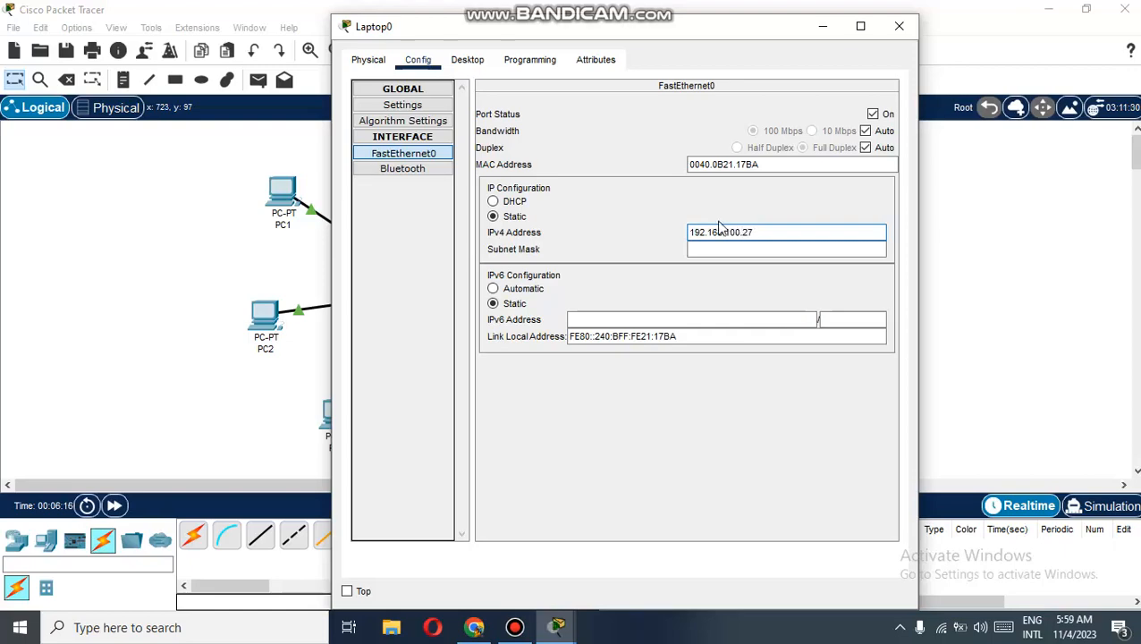
left_click(904, 24)
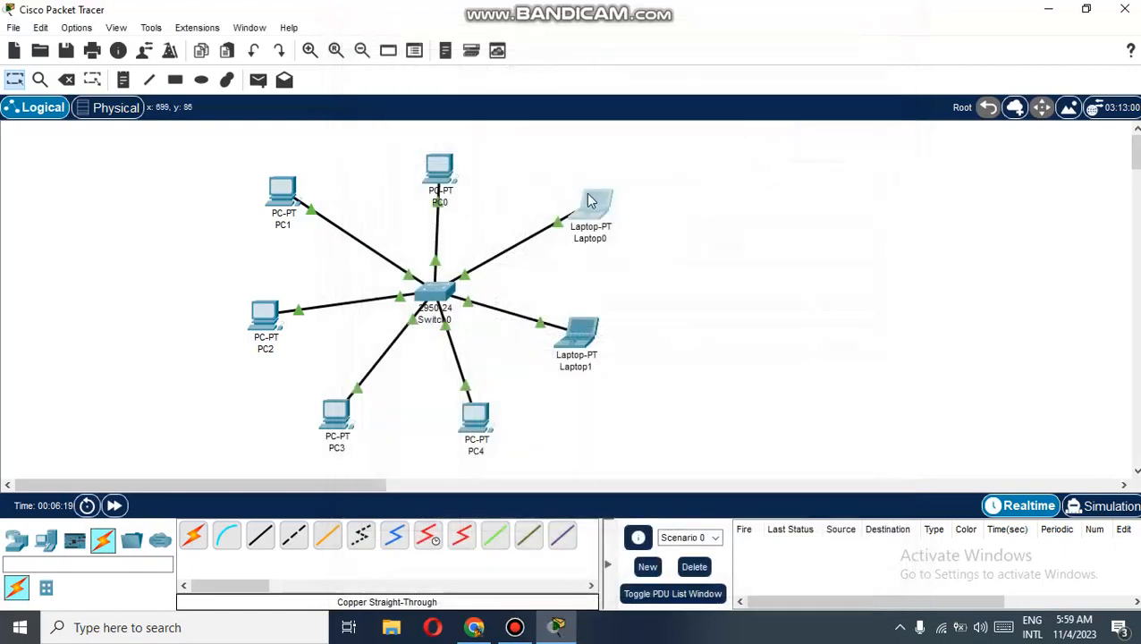
mouse_move(599, 207)
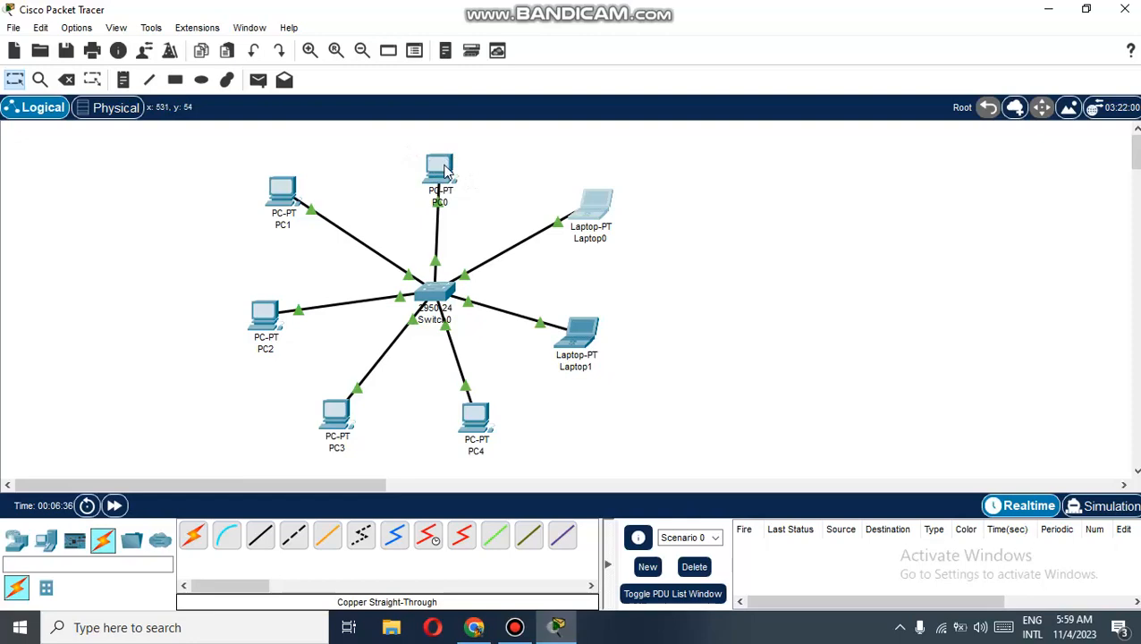
Step: Ping Laptop0 at 192.168.100.27 from PC0's Command Prompt to test connectivity through the switch
left_click_drag(444, 168, 453, 179)
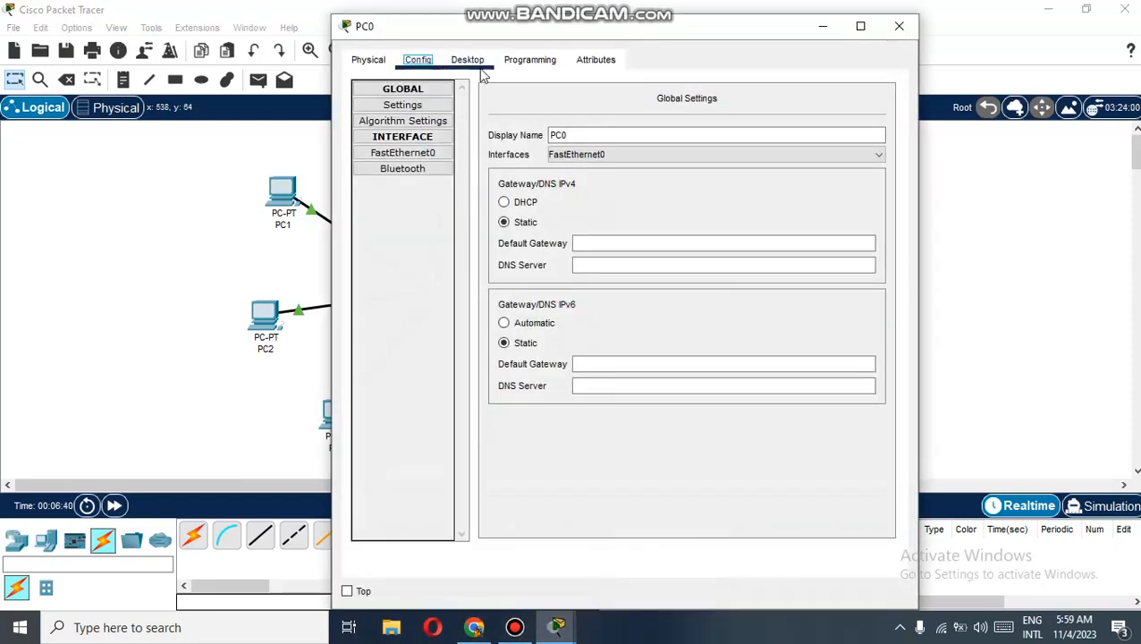
left_click(469, 60)
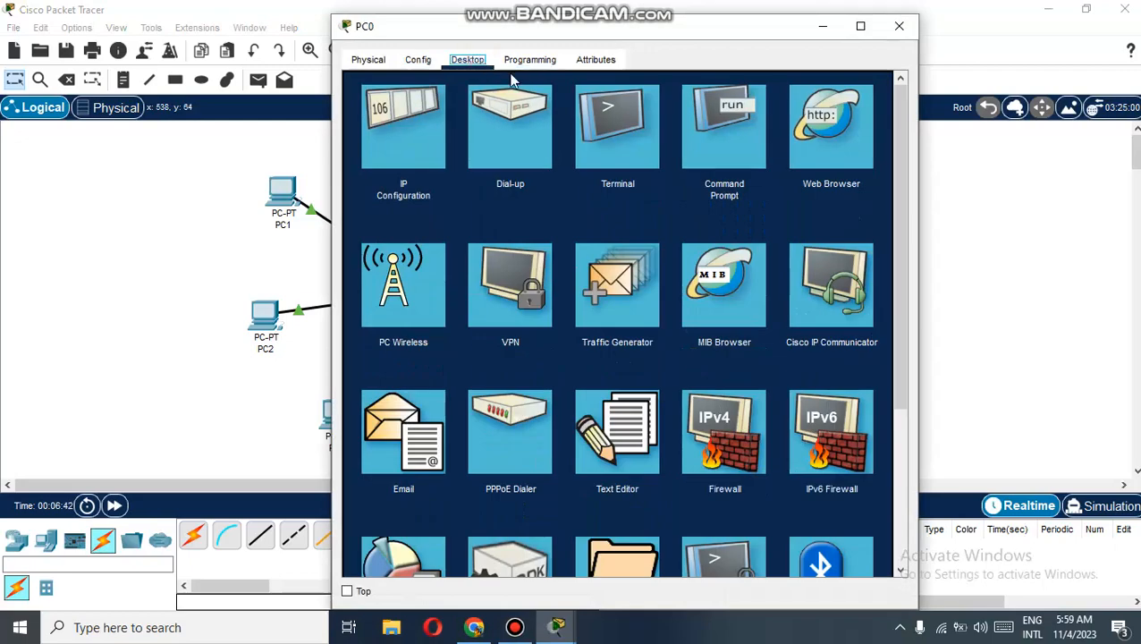
left_click(724, 143)
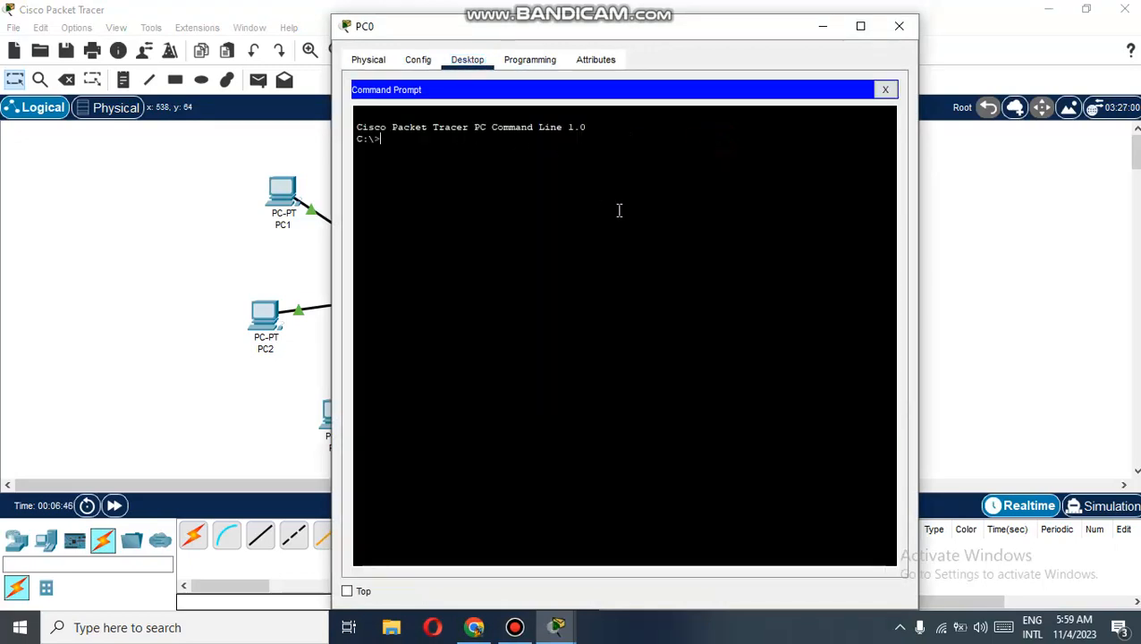
type("p")
type(".168.100.27")
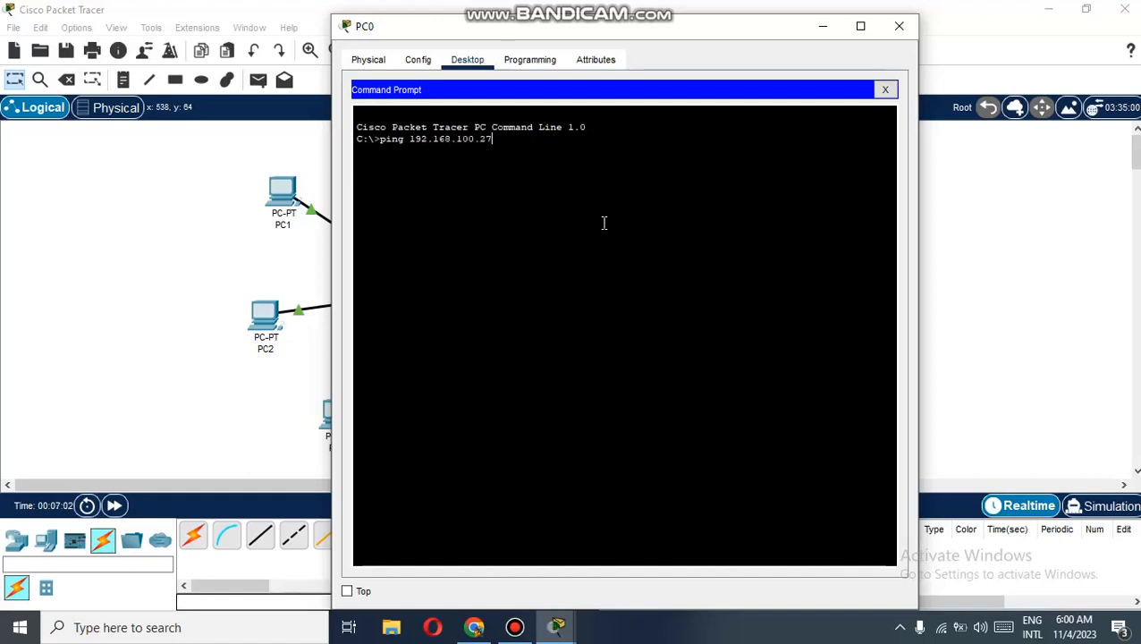
key("Return")
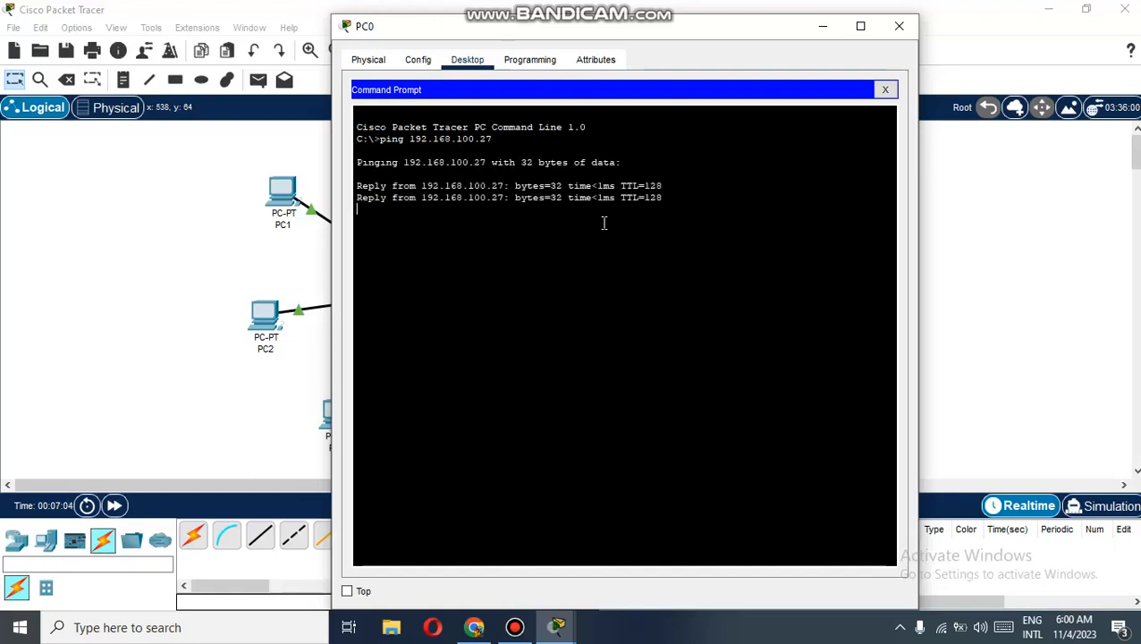
Step: Ping the unassigned address 192.168.100.30 from PC0's Command Prompt and interrupt the ping before it finishes
left_click_drag(662, 185, 358, 184)
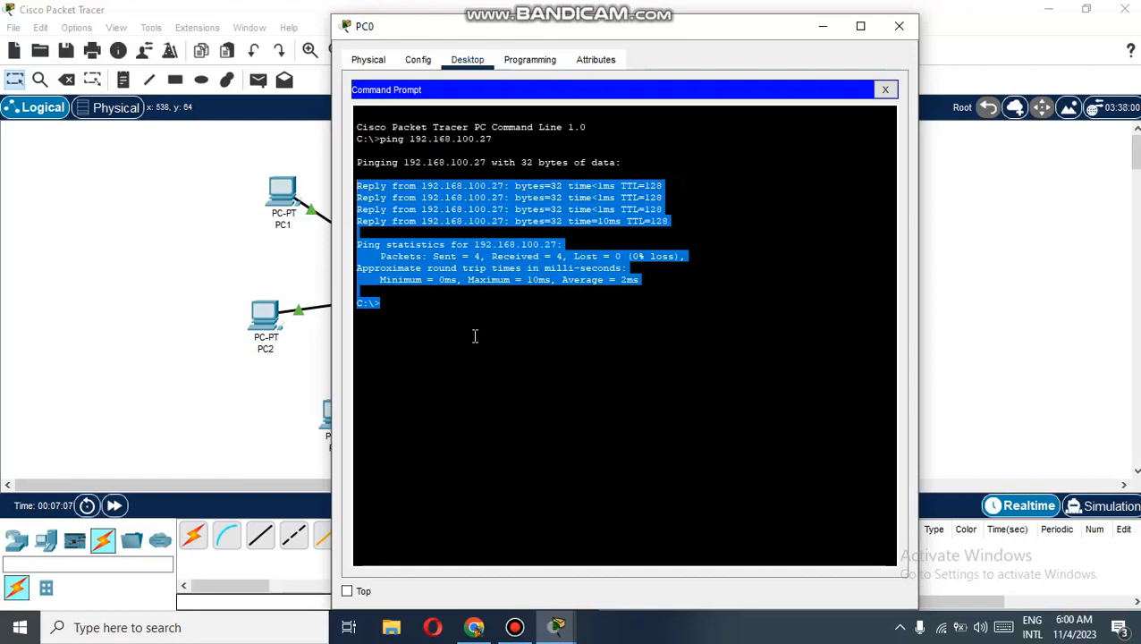
left_click(430, 316)
key("Up")
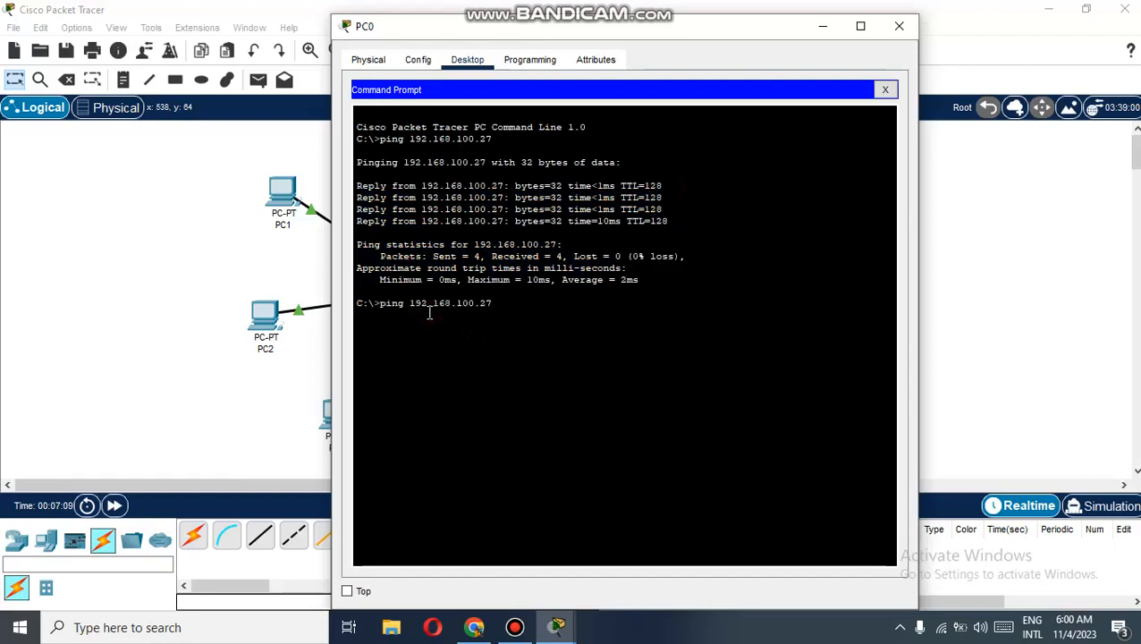
key("BackSpace")
key("Return")
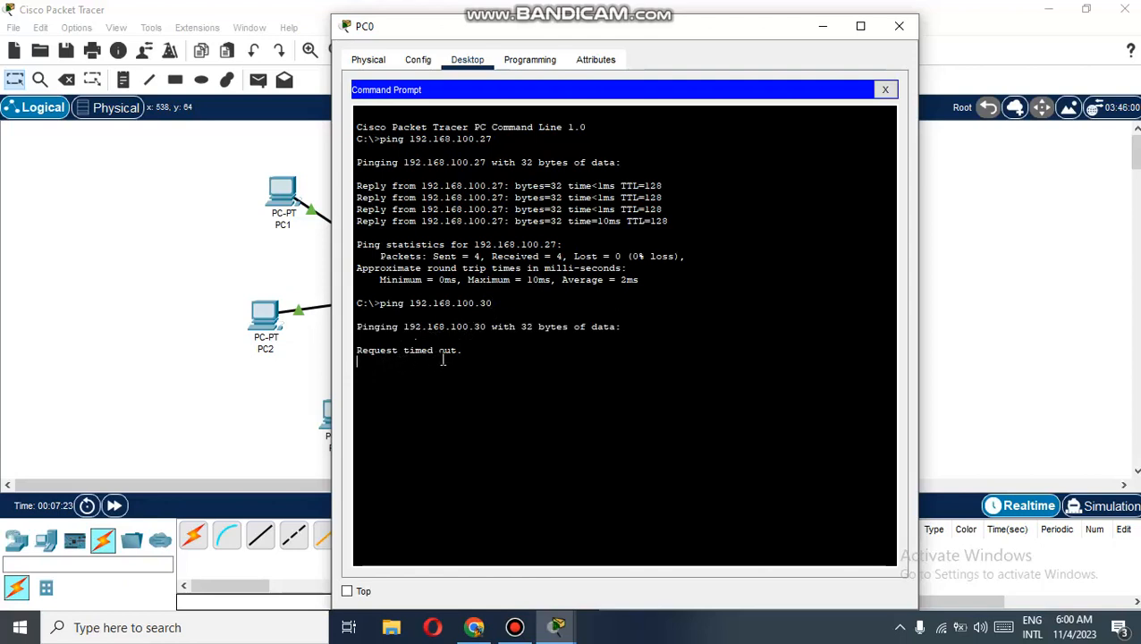
left_click_drag(483, 349, 365, 355)
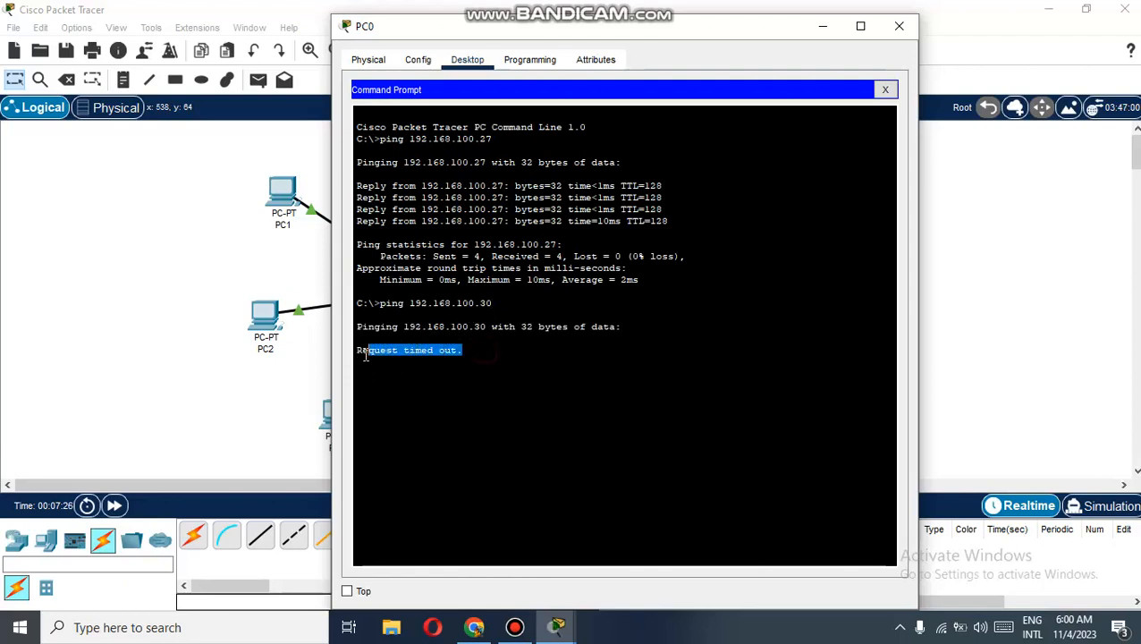
left_click(513, 304)
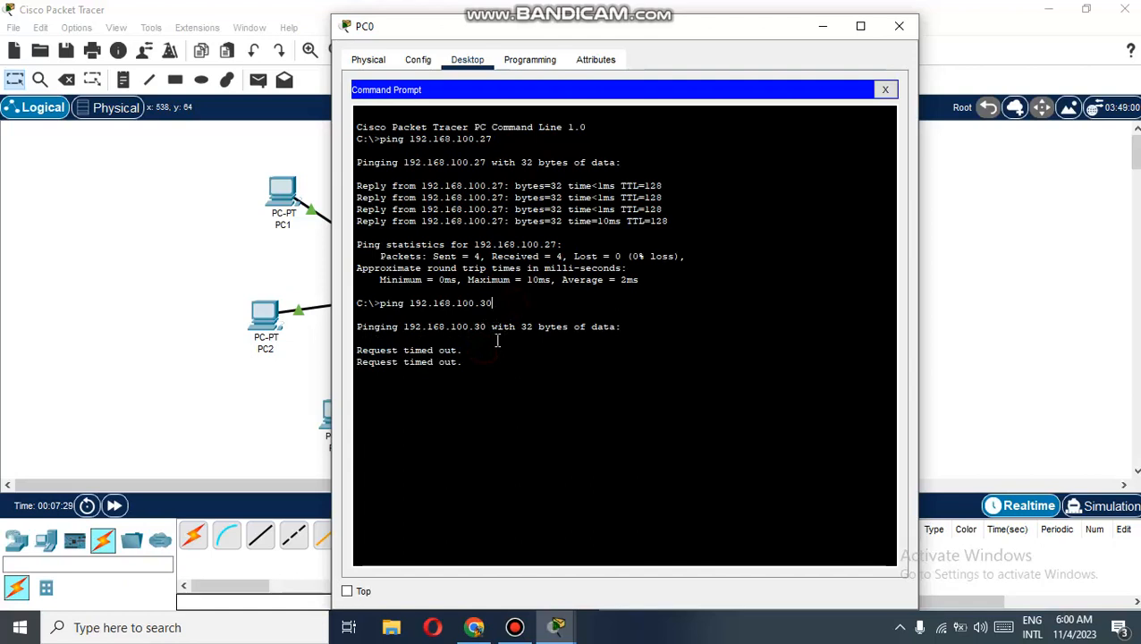
key("ctrl+c")
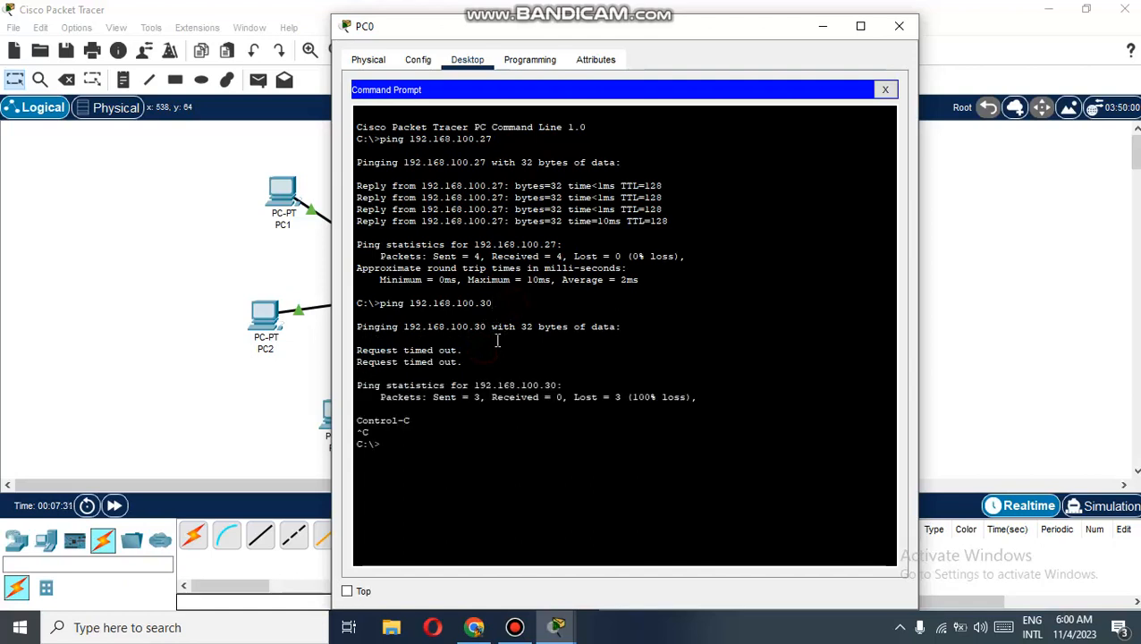
Step: Ping 192.168.100.22 from PC0's Command Prompt, enlarge the window to review the replies, and close PC0's window
key("Up")
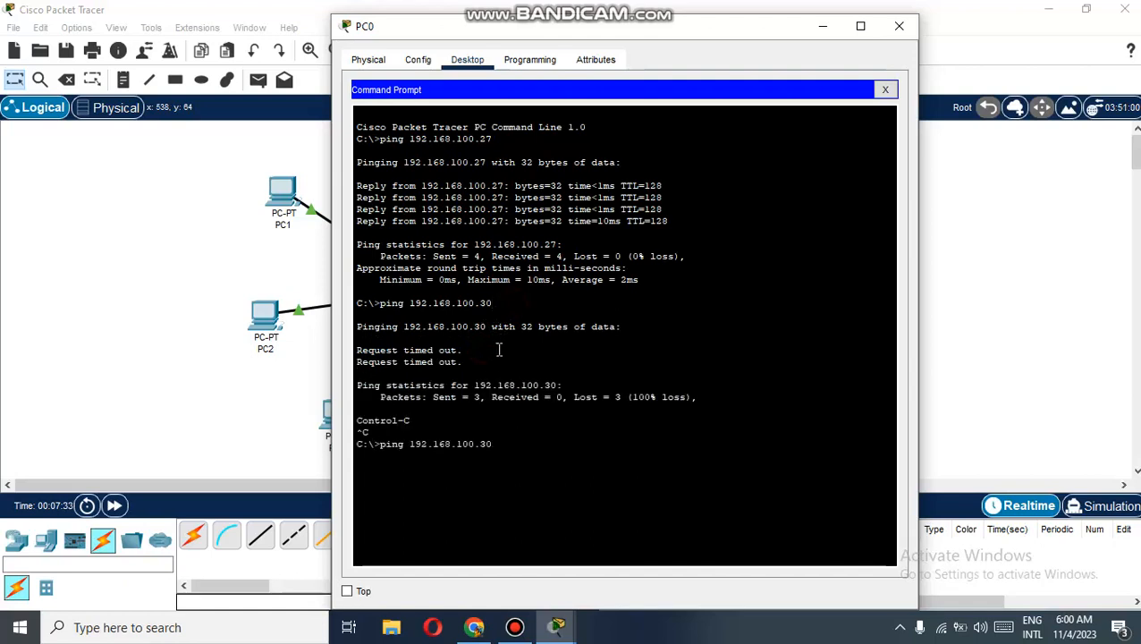
key("BackSpace")
type("22")
key("Return")
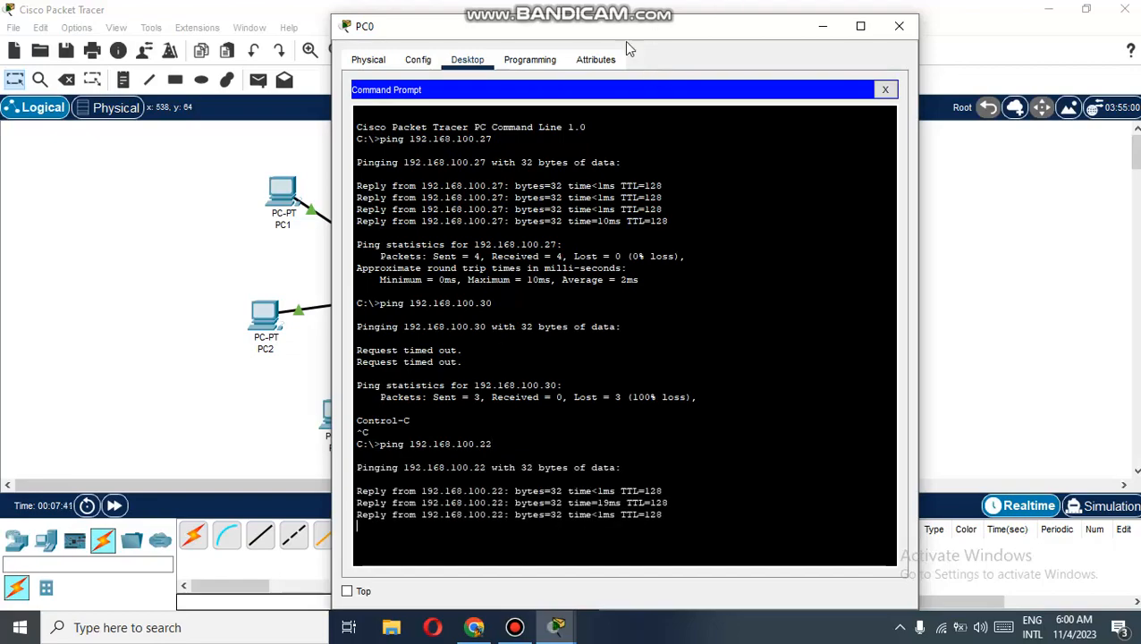
left_click_drag(620, 33, 859, 28)
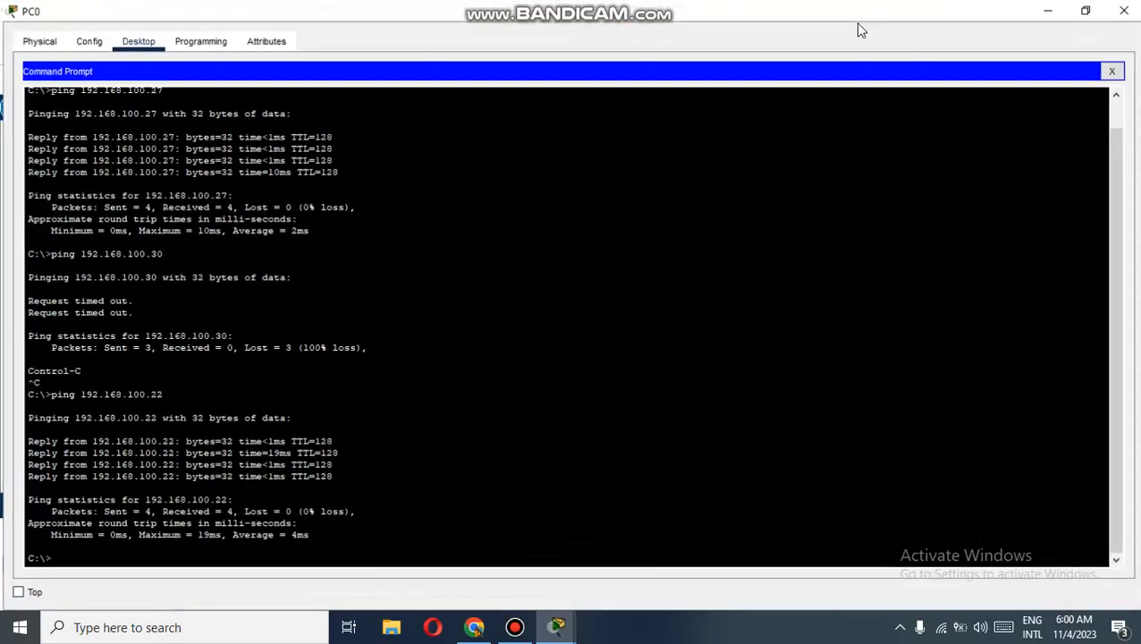
left_click(1086, 9)
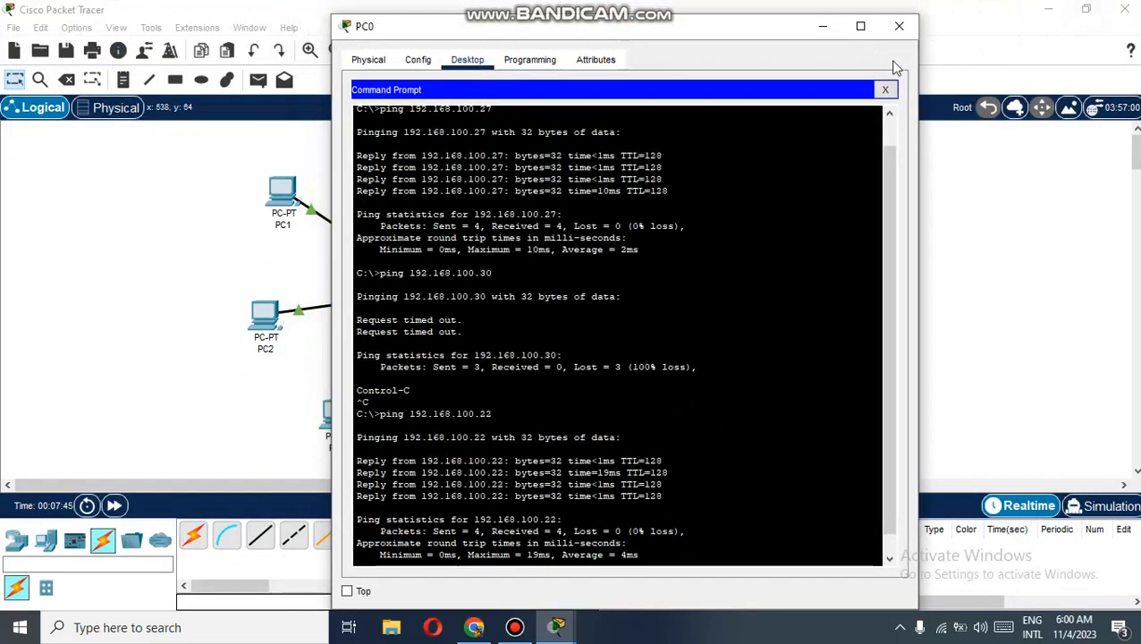
left_click_drag(632, 31, 873, 13)
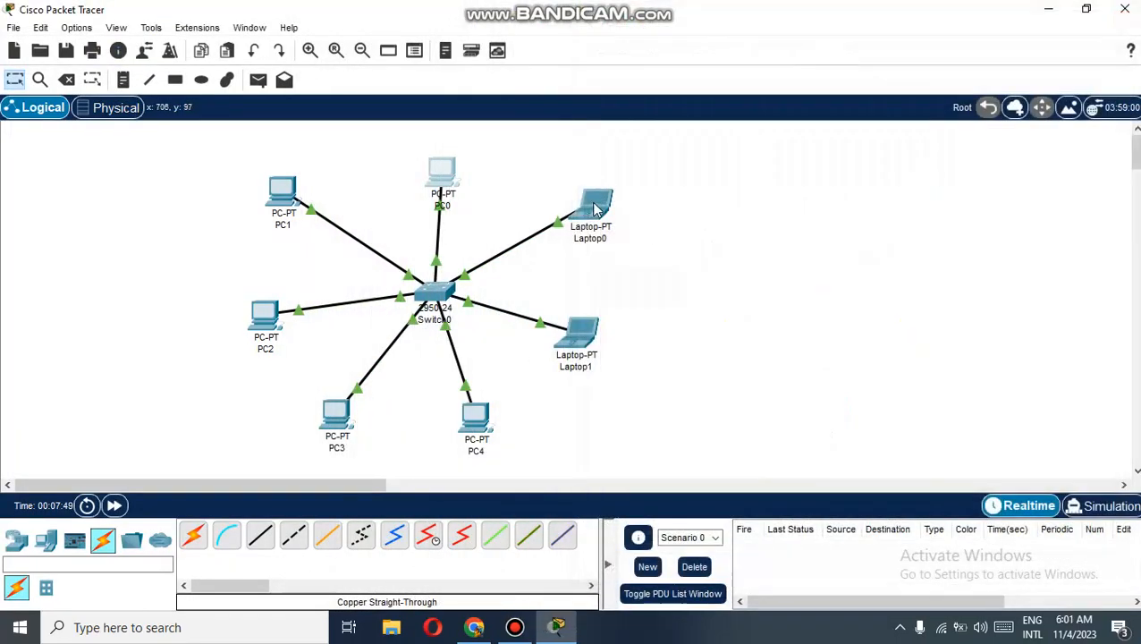
Step: Ping 192.168.100.21 from Laptop0's Command Prompt and close Laptop0's window
left_click(596, 208)
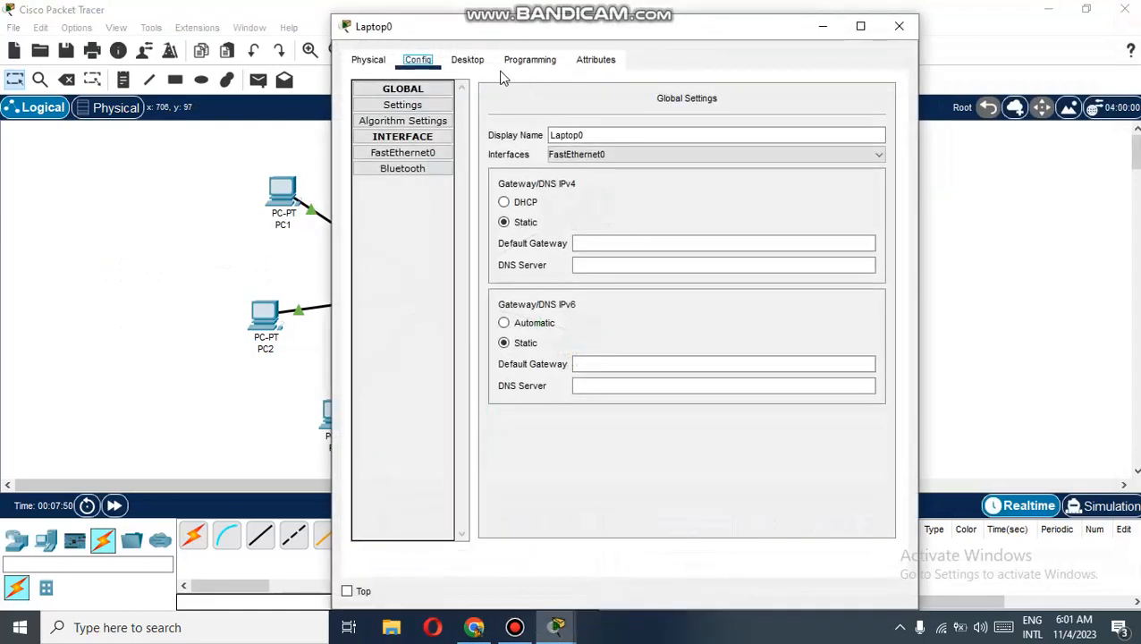
left_click(466, 60)
left_click(716, 143)
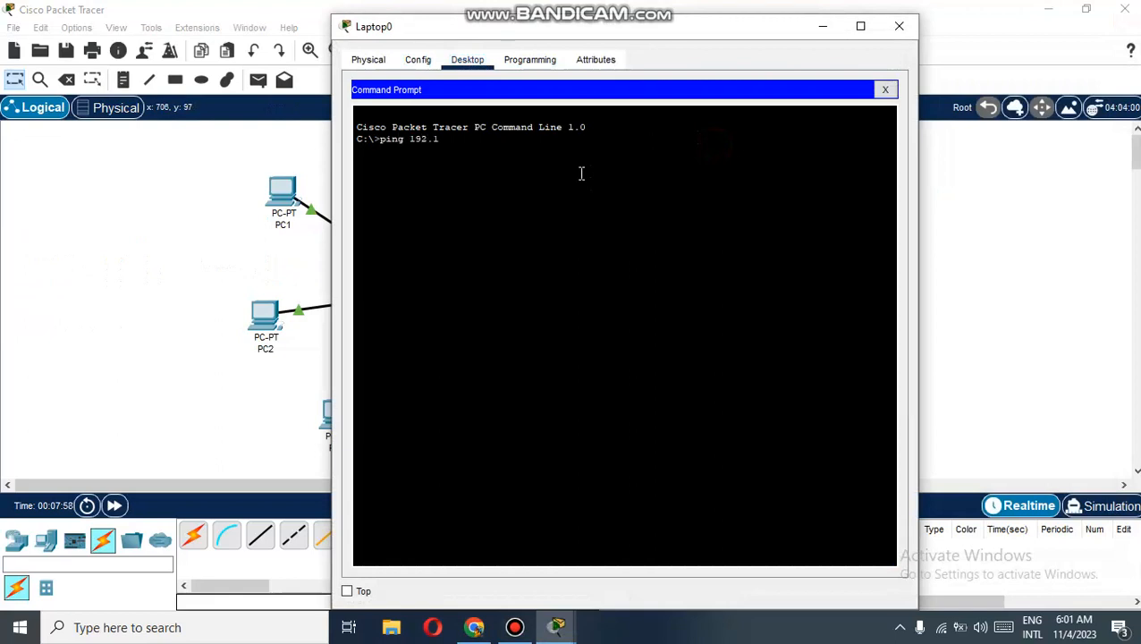
type("ping 192.168")
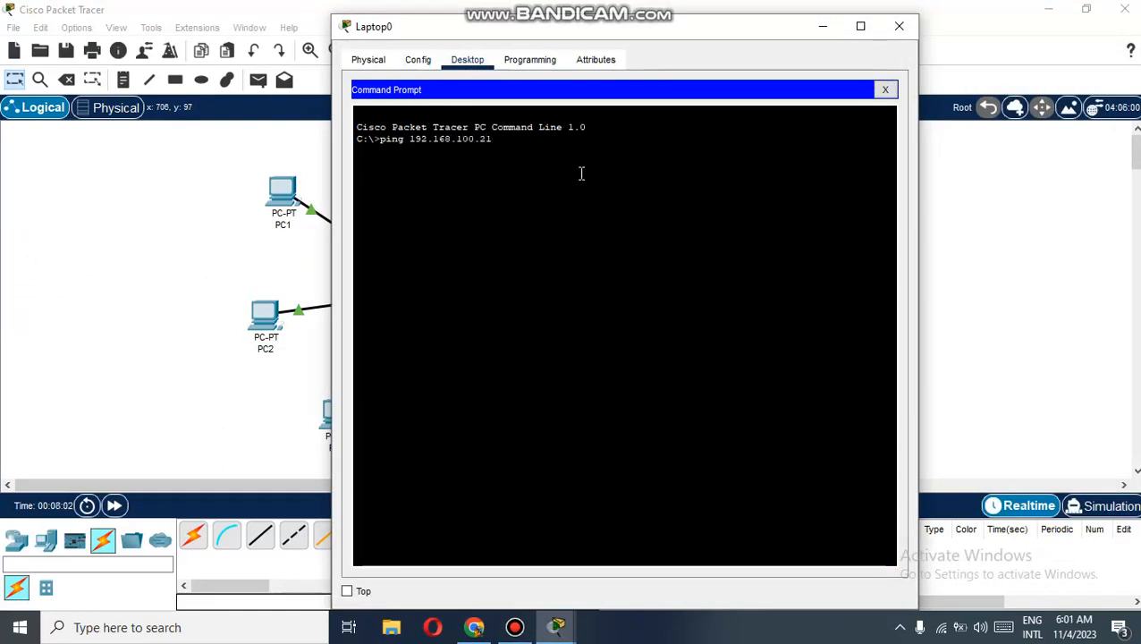
type(".100.21")
key("Return")
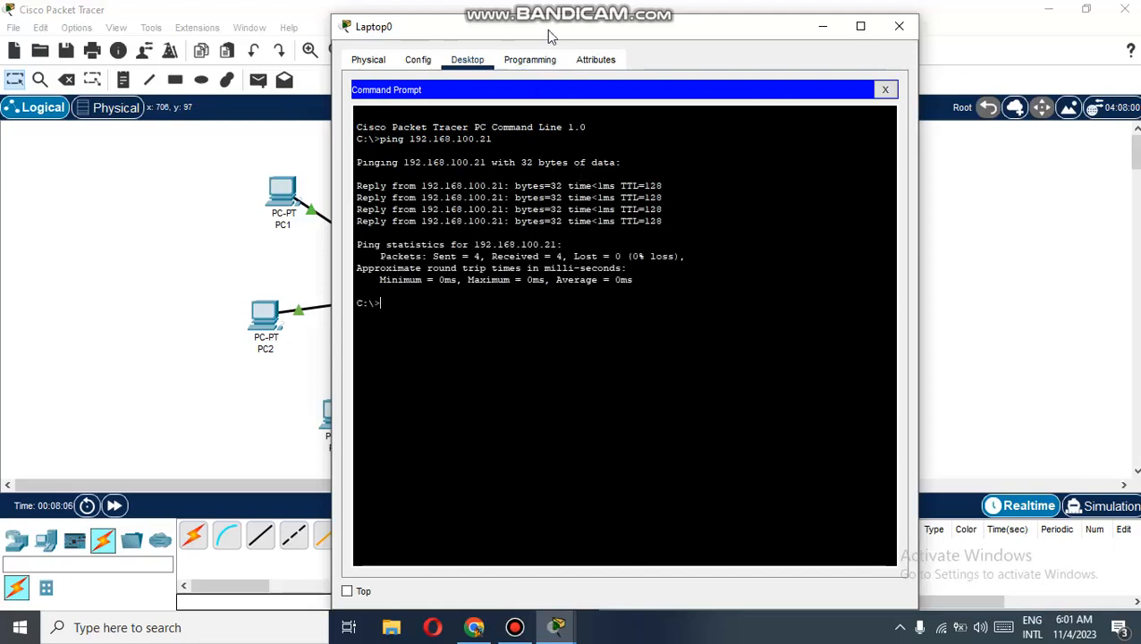
left_click_drag(546, 30, 695, 28)
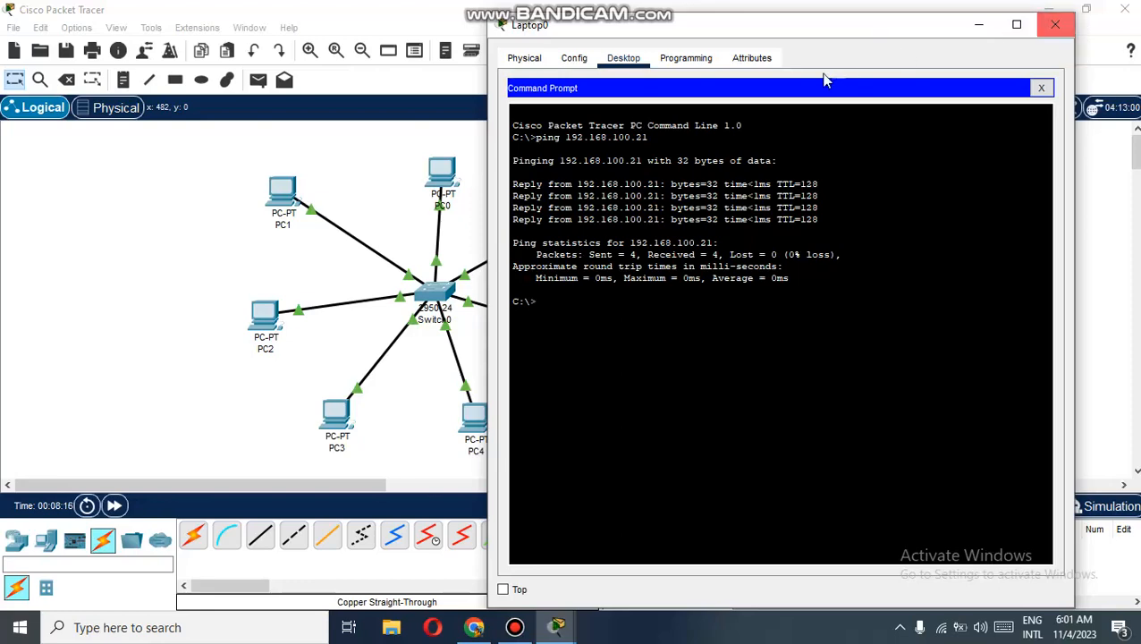
left_click(683, 59)
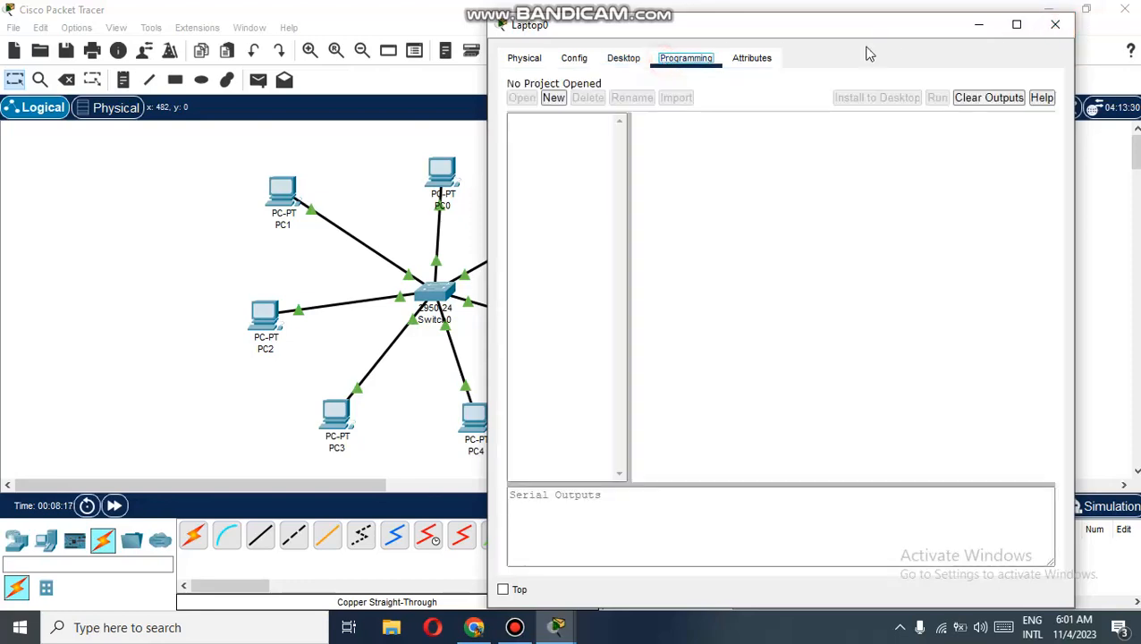
left_click(1052, 25)
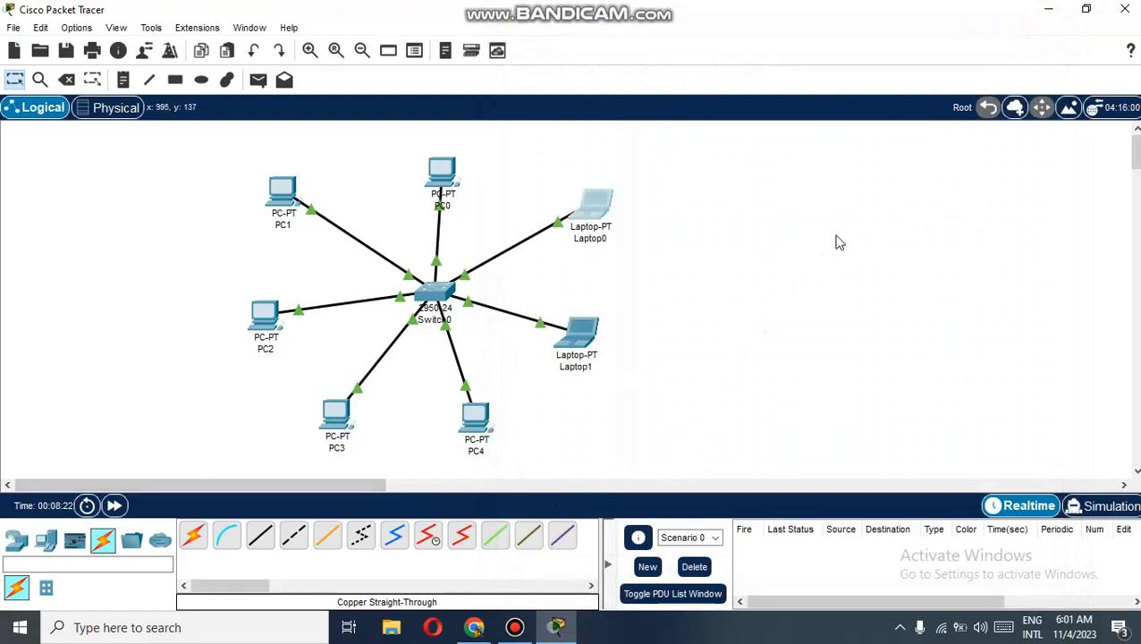
Step: Send a simple PDU from PC1 to PC0 and check its entry in the PDU list
left_click(259, 82)
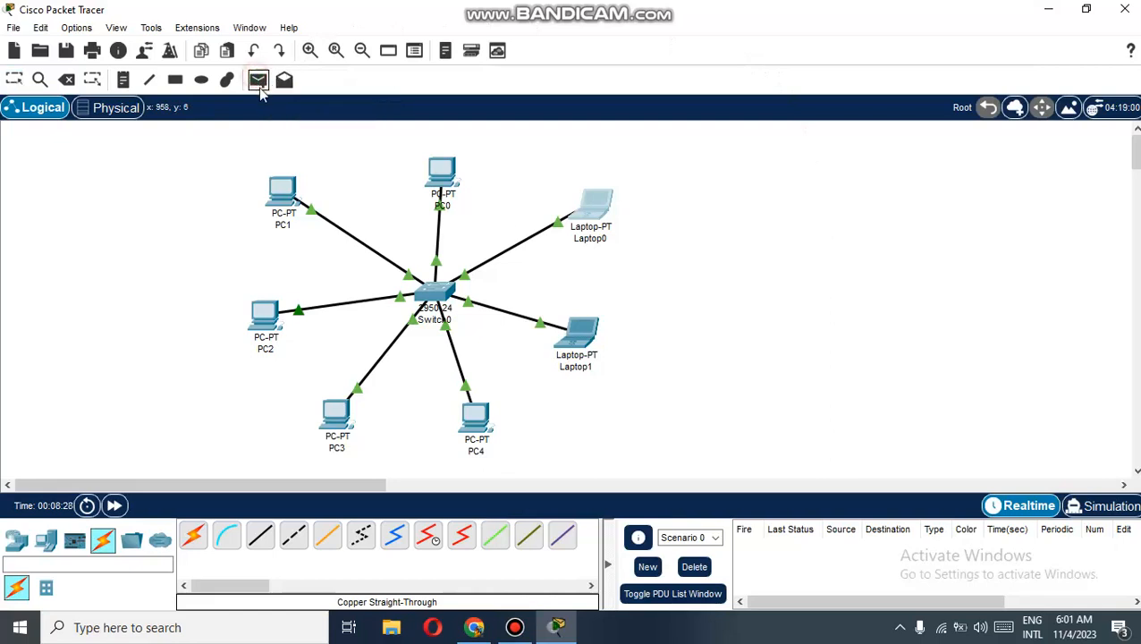
left_click(284, 179)
left_click(441, 172)
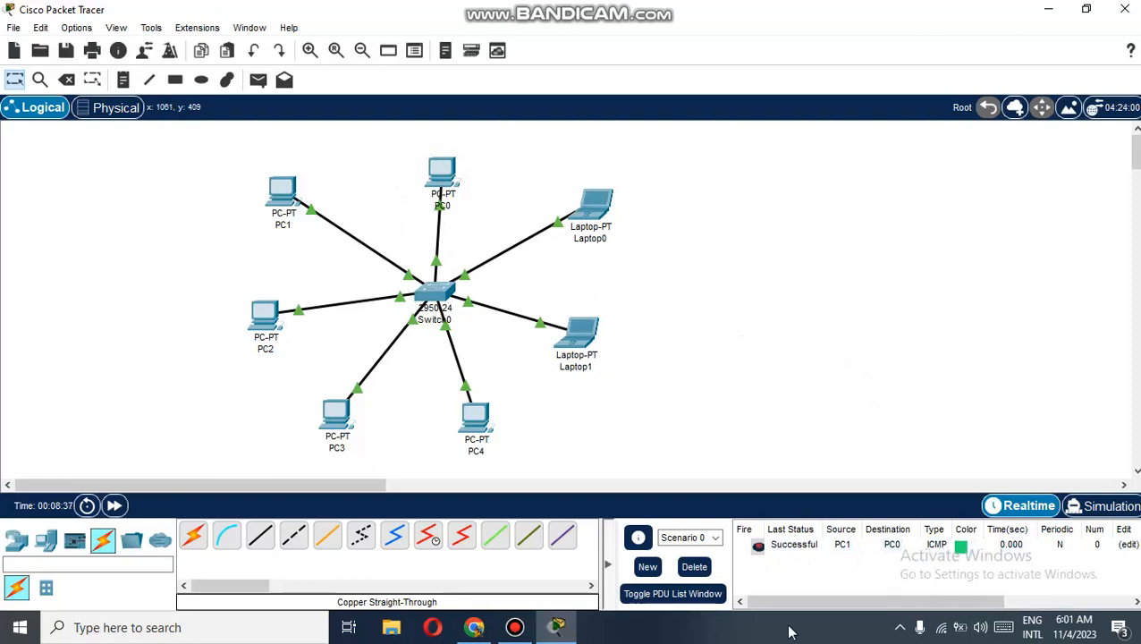
left_click(816, 601)
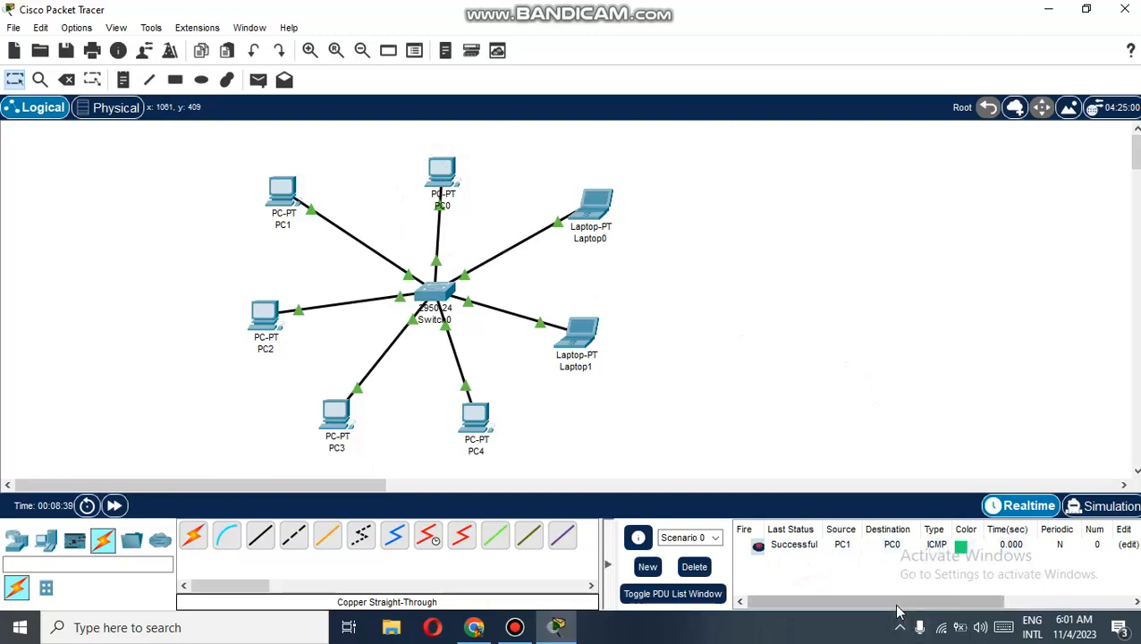
left_click_drag(897, 605, 710, 592)
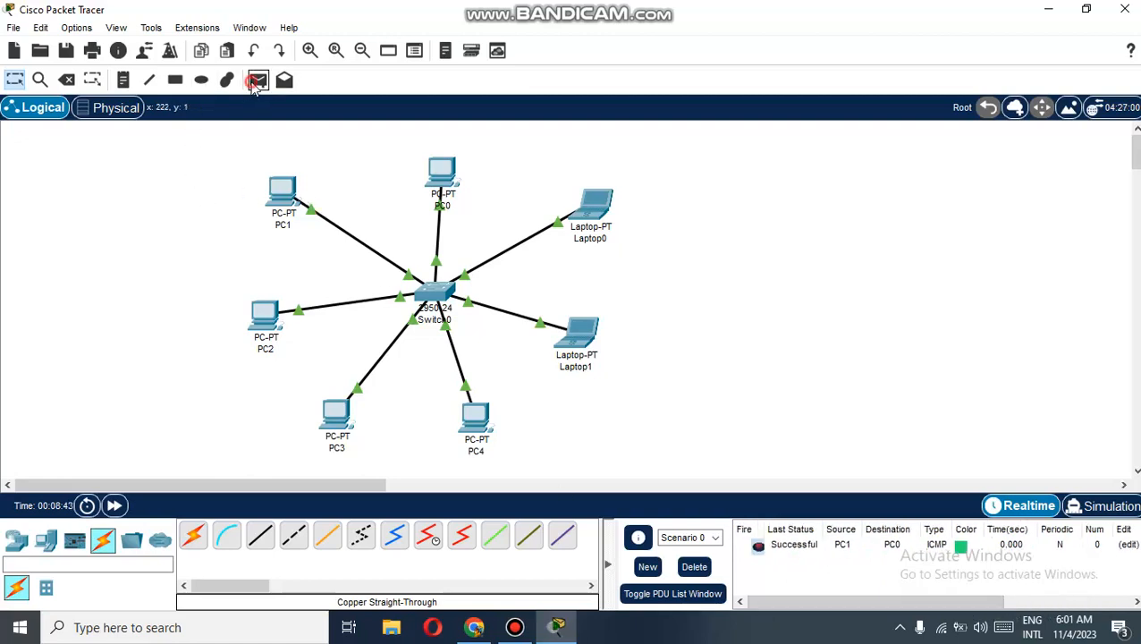
Step: Send a simple PDU from PC2 to PC4
left_click(257, 81)
left_click(267, 315)
left_click(481, 418)
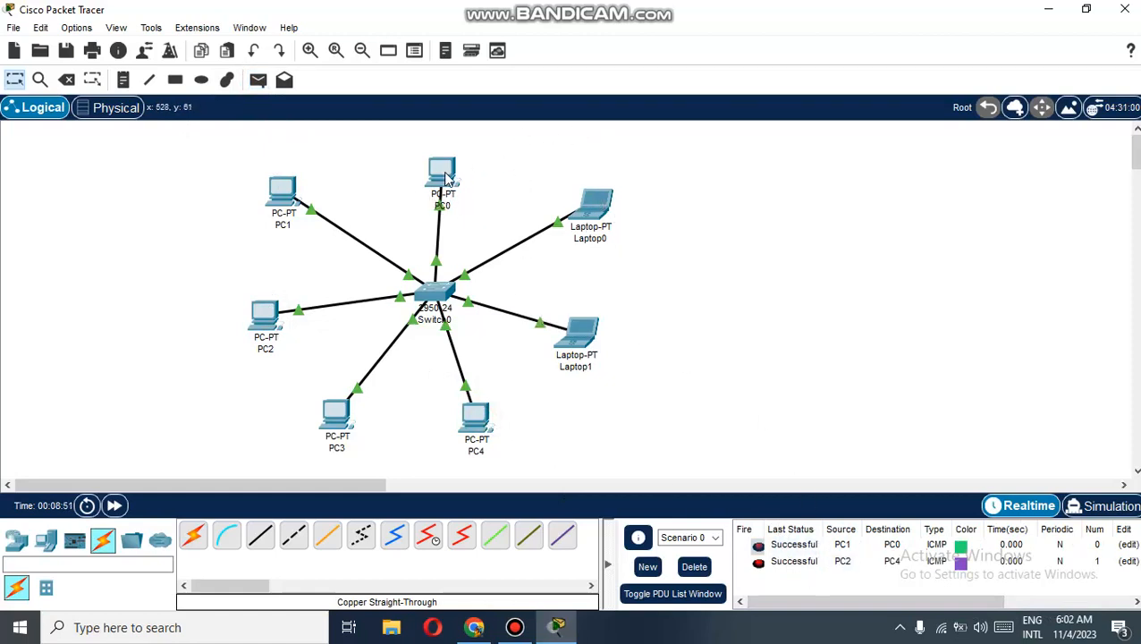
Step: Change Laptop0's FastEthernet0 static IPv4 address to 192.168.101.27 and close its window
left_click(586, 207)
left_click(515, 61)
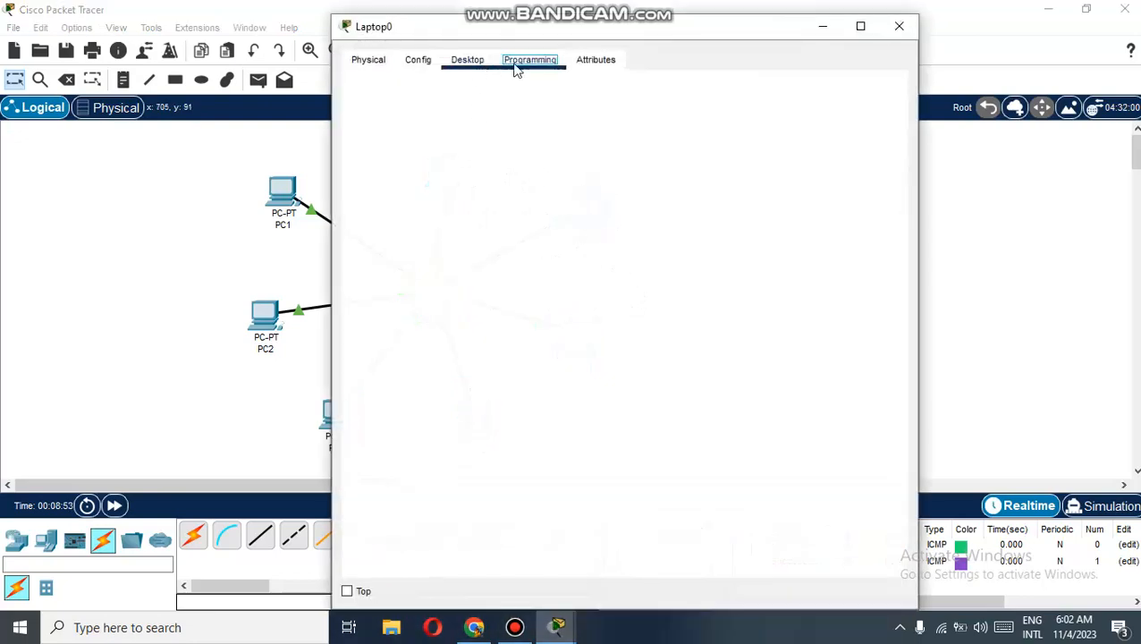
left_click(419, 61)
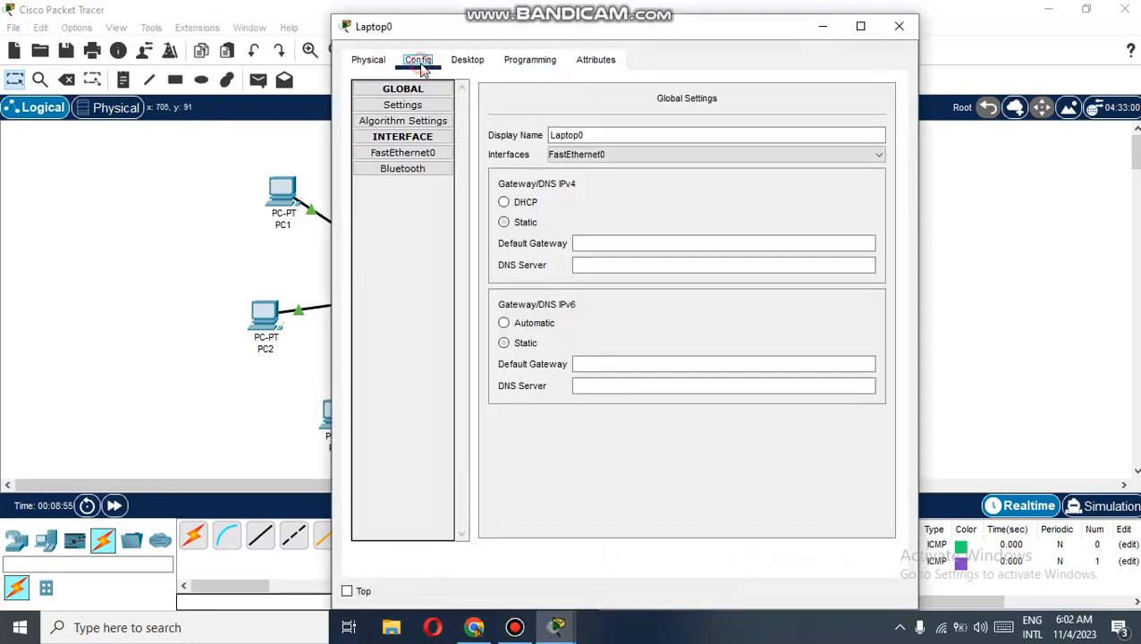
left_click(402, 153)
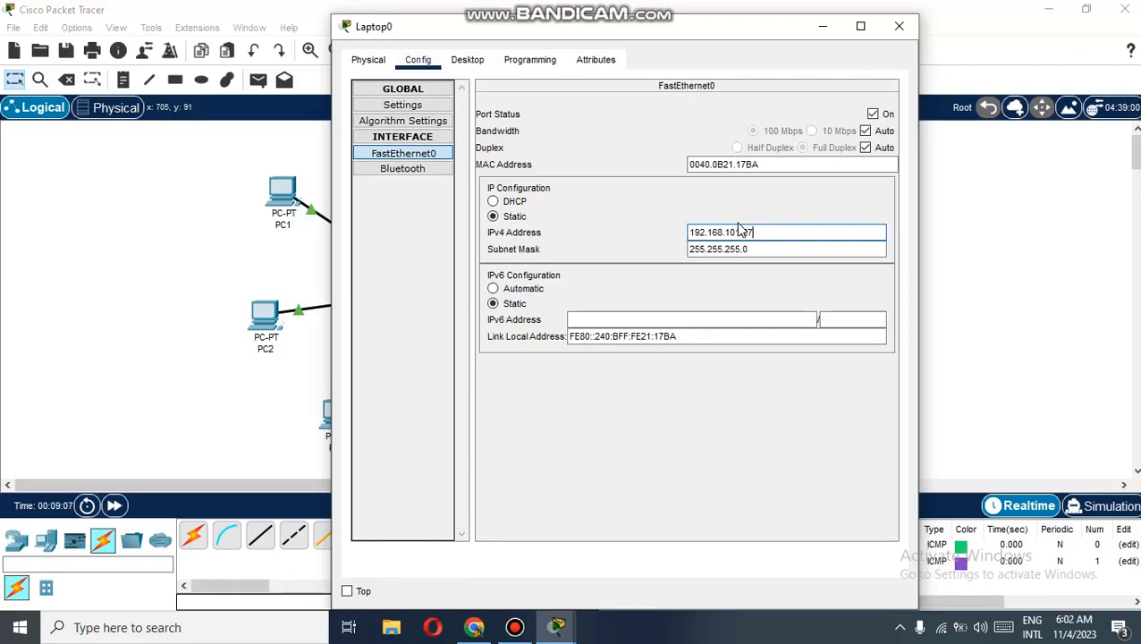
left_click(899, 27)
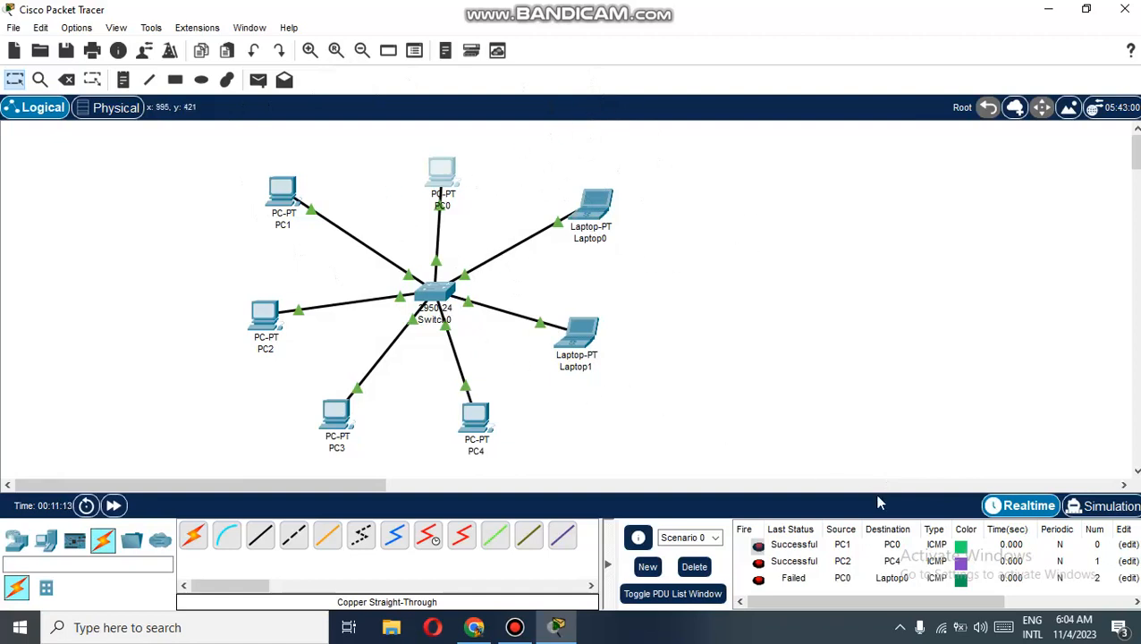
Step: Send a simple PDU from Laptop0 to PC0 and check its status in the PDU list
left_click(259, 80)
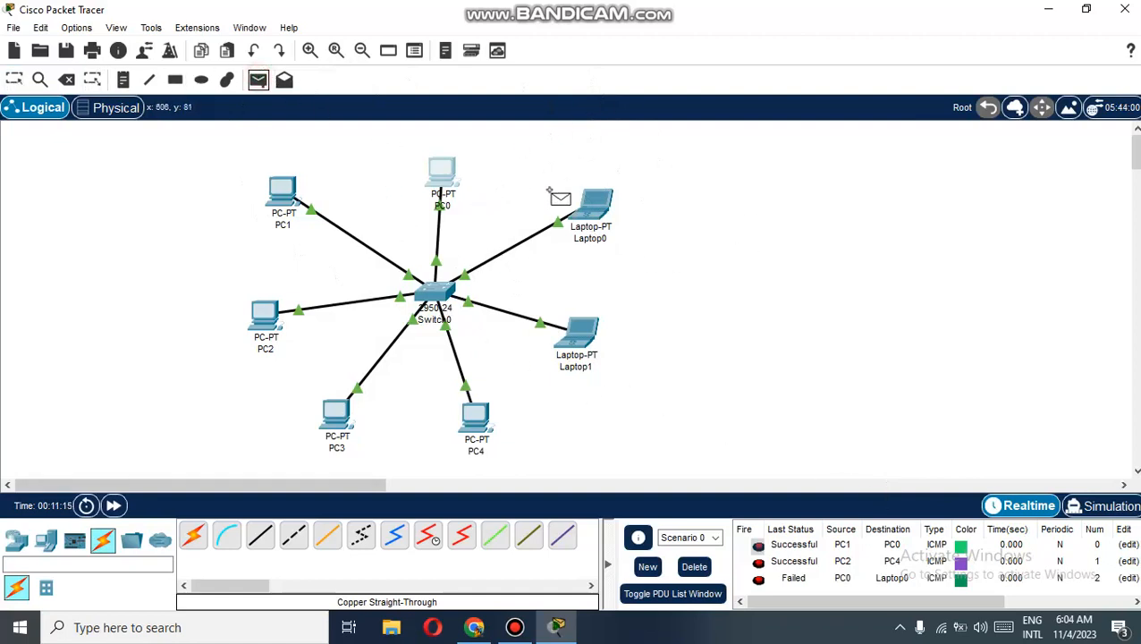
left_click(591, 199)
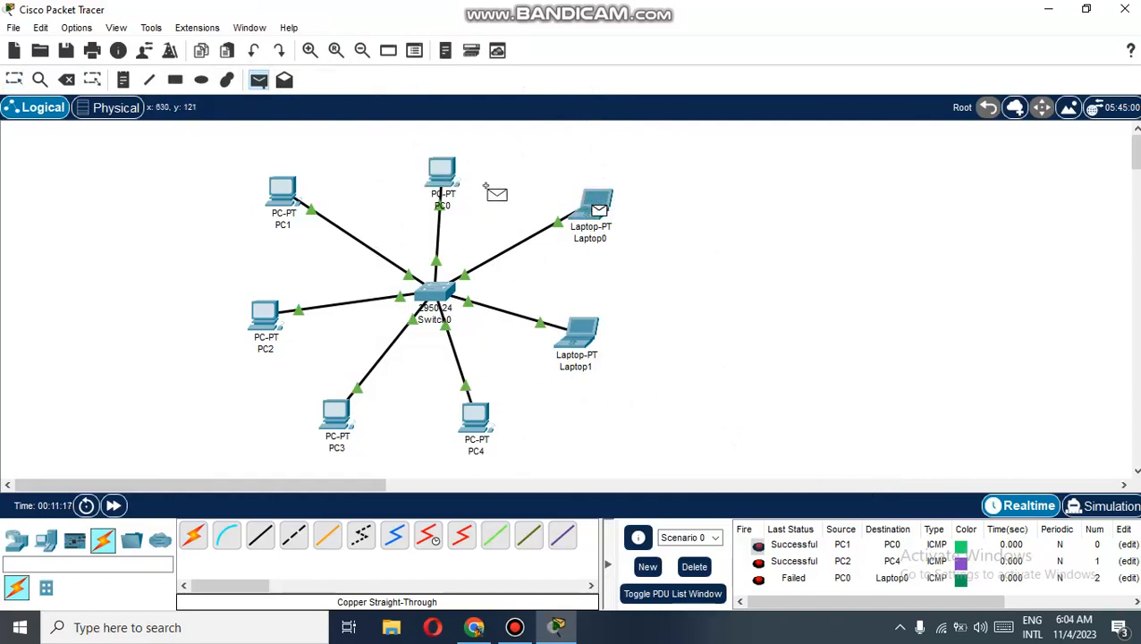
left_click(440, 170)
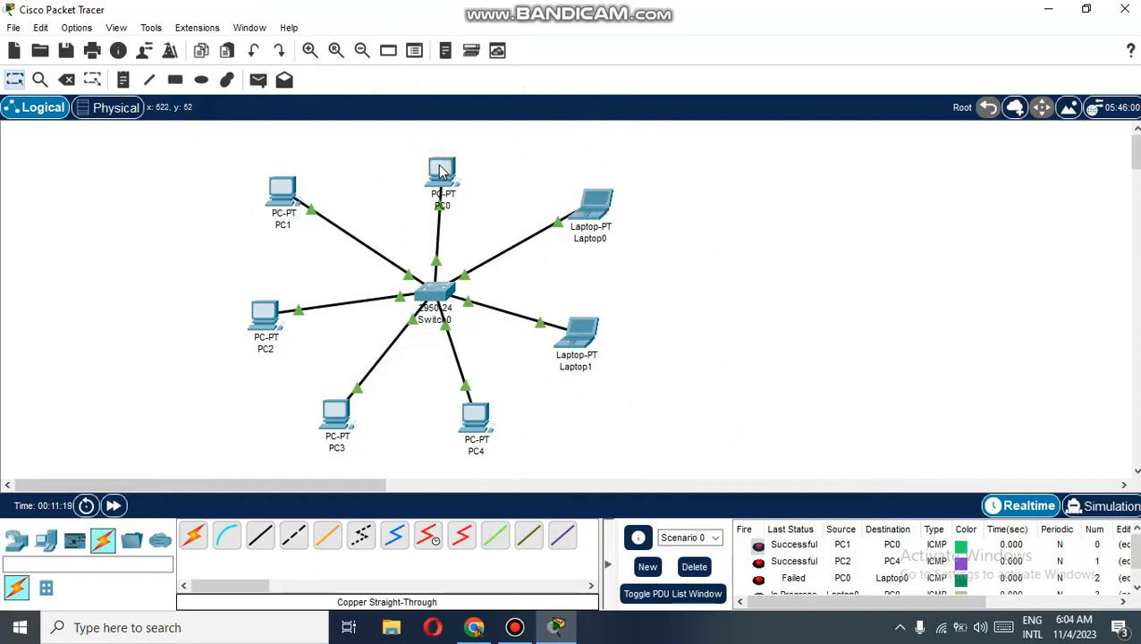
scroll(816, 566, "down", 1)
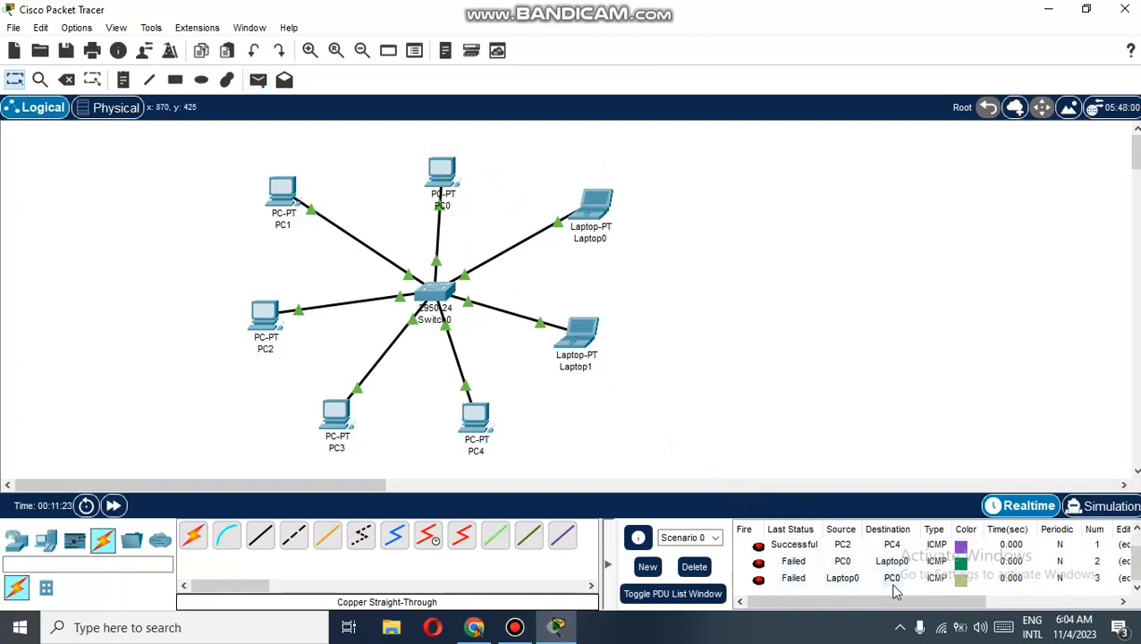
Step: Send a simple PDU from Laptop0 to Laptop1 and check its status in the PDU list
left_click(260, 80)
left_click(594, 207)
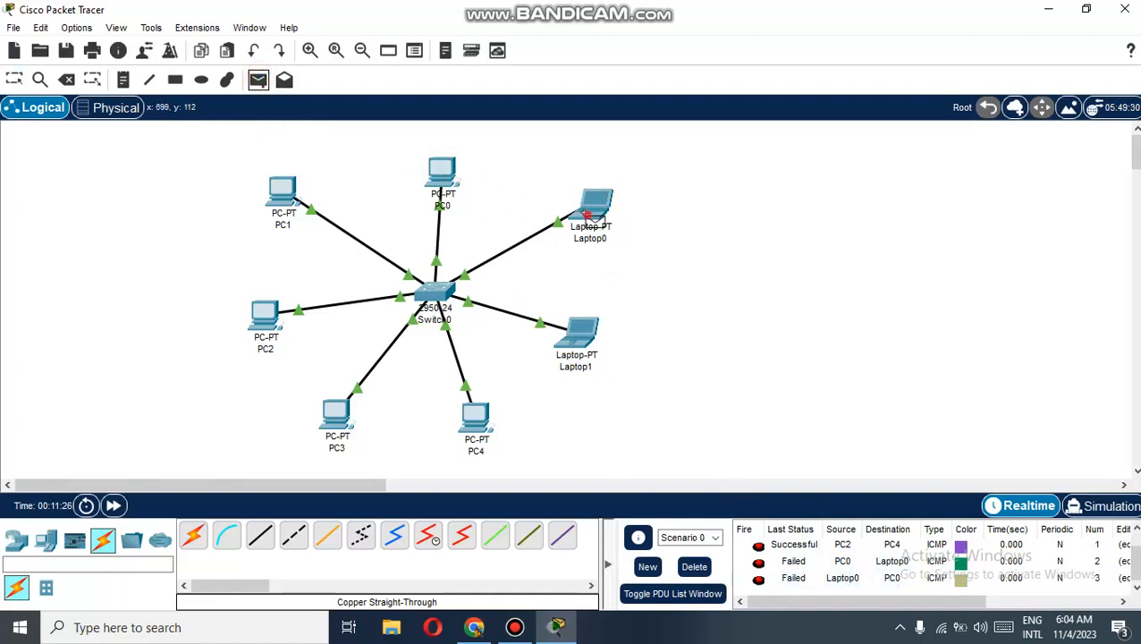
left_click(583, 333)
scroll(841, 575, "down", 1)
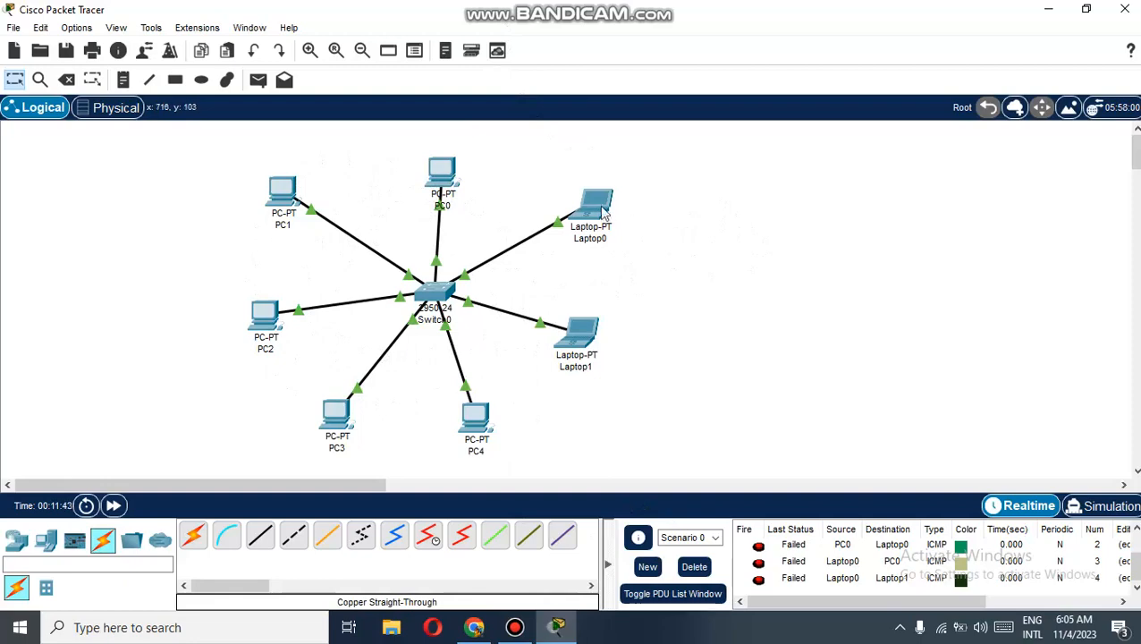
Step: Ping 192.168.101.27 again from PC0's Command Prompt and close the PC0 window
left_click(447, 170)
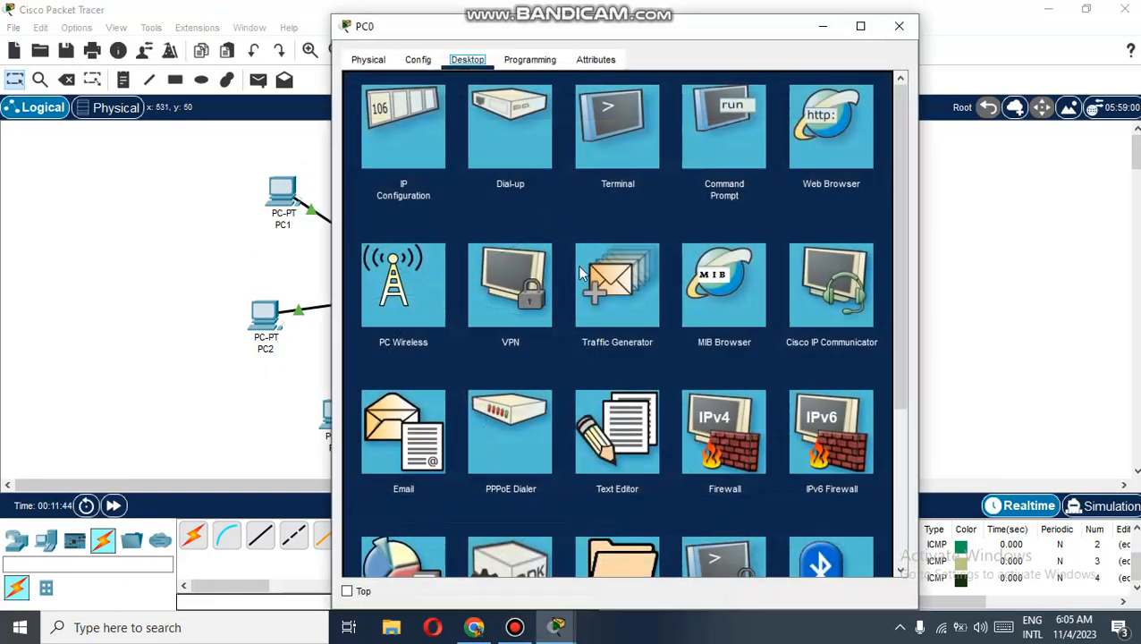
left_click(724, 143)
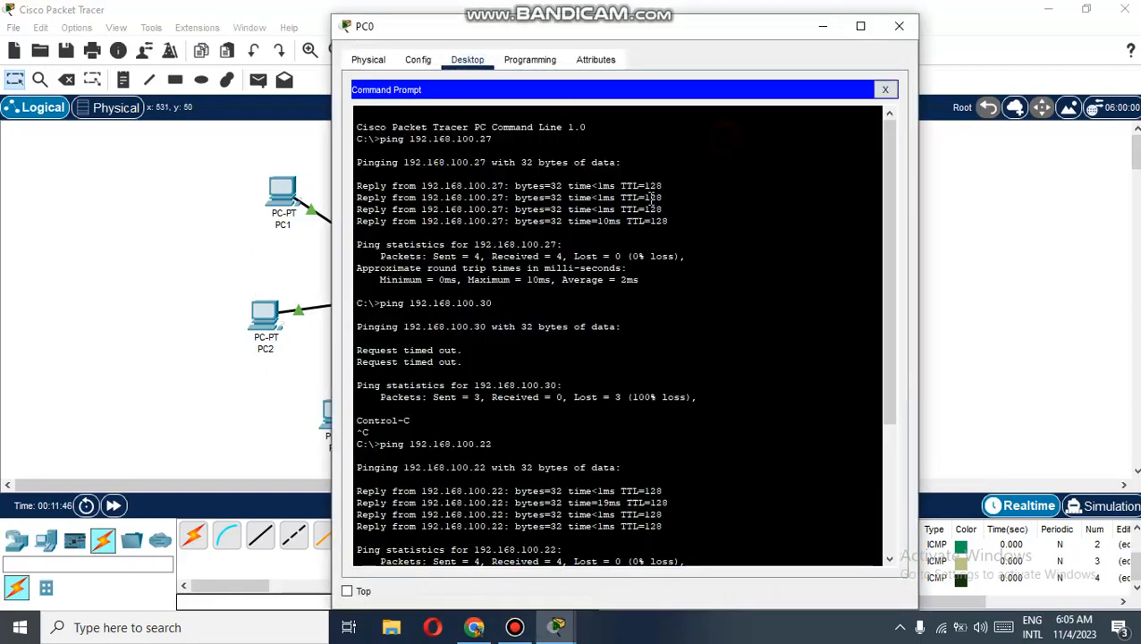
scroll(742, 354, "down", 4)
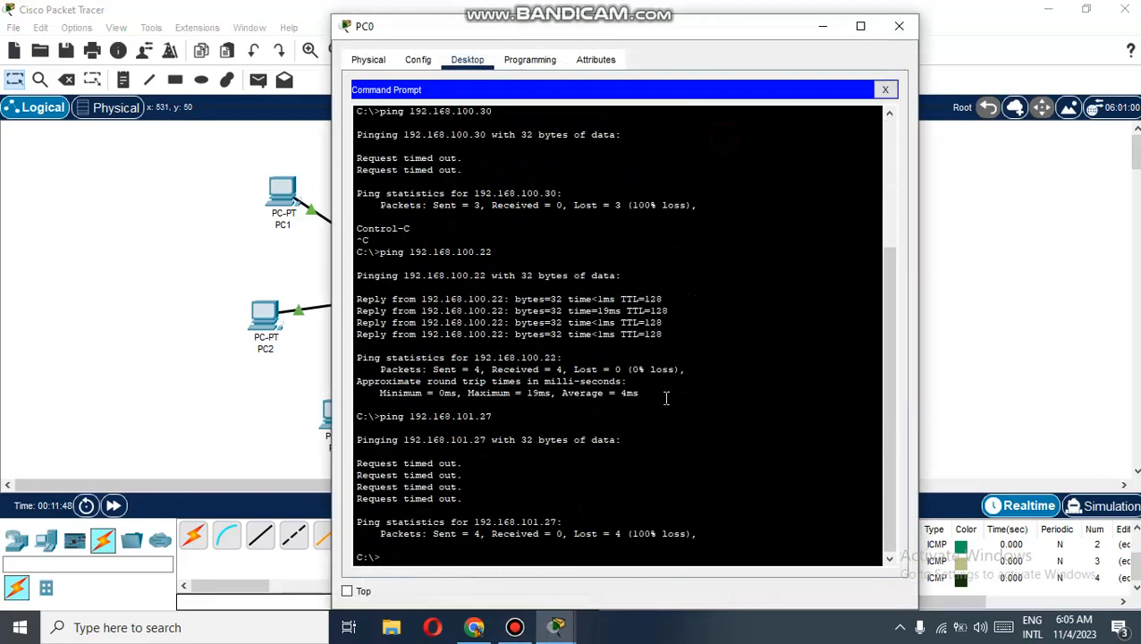
key("Up")
key("Return")
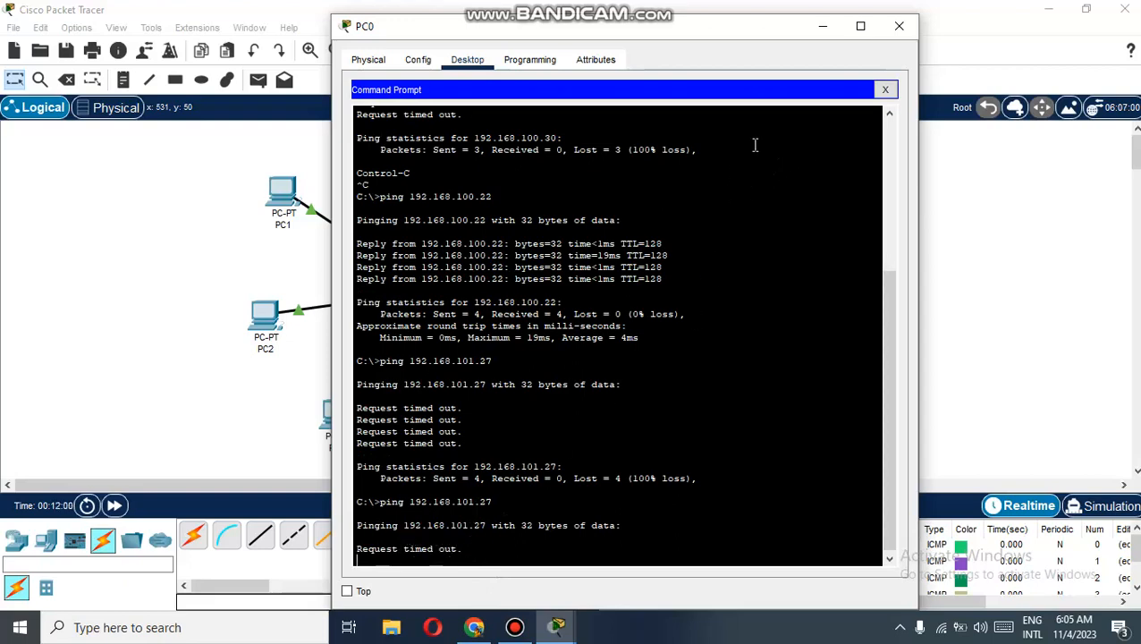
left_click(901, 29)
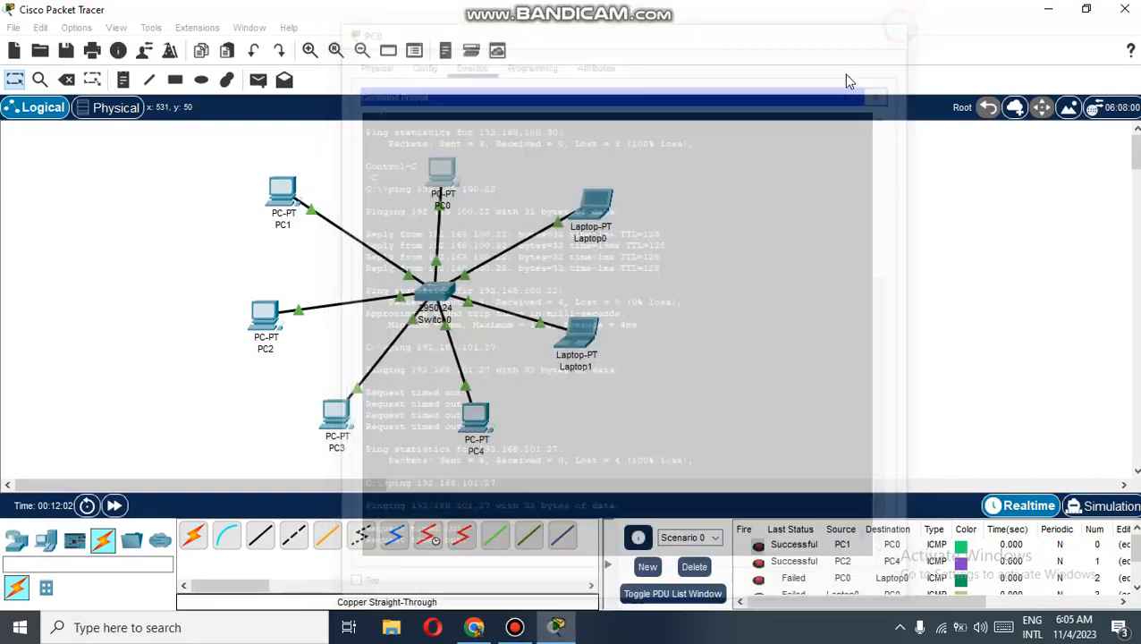
Step: Set Laptop0's FastEthernet0 static IPv4 address back to 192.168.100.27 and close its window
left_click(596, 219)
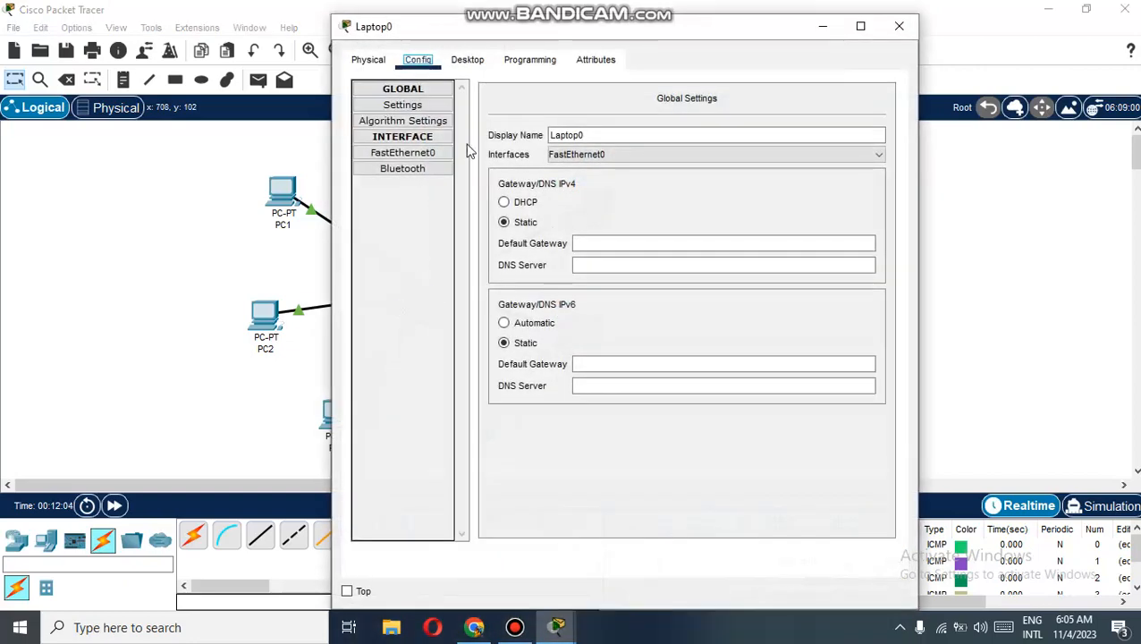
left_click(420, 159)
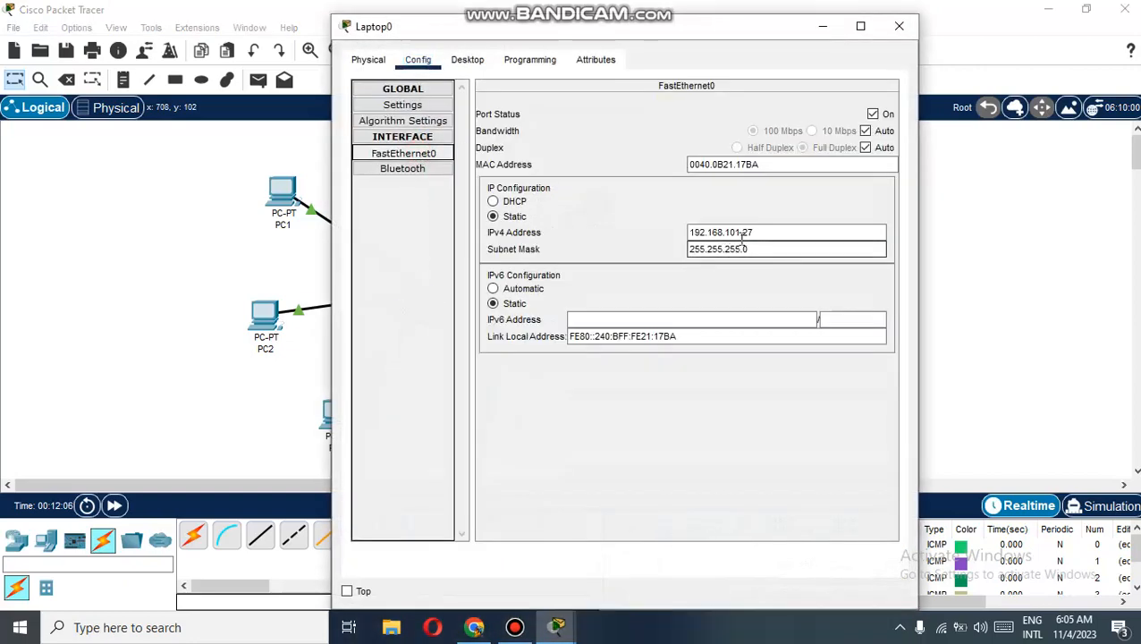
left_click(722, 233)
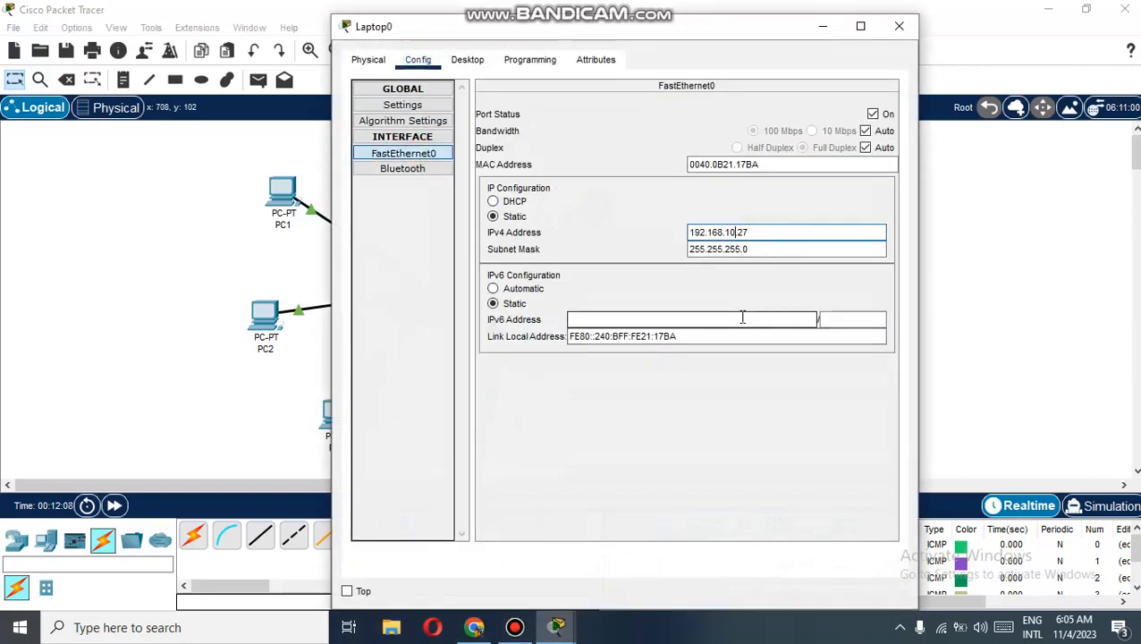
left_click(899, 28)
Step: Send another simple PDU from Laptop0 to PC0 and check its status at the end of the PDU list
left_click(258, 79)
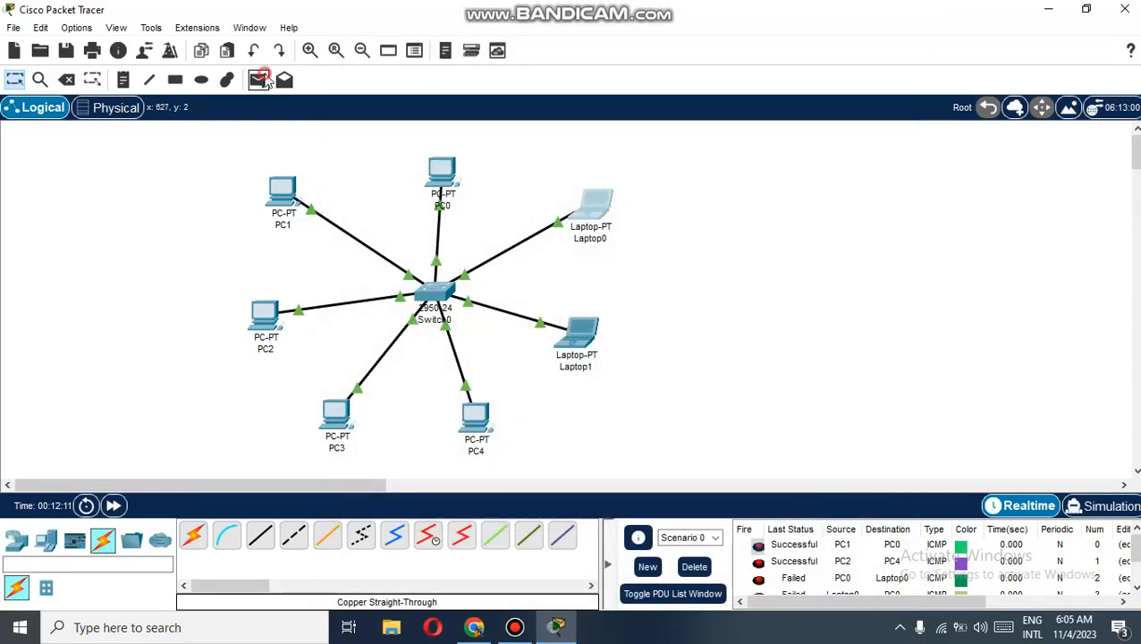
left_click(588, 202)
left_click(442, 172)
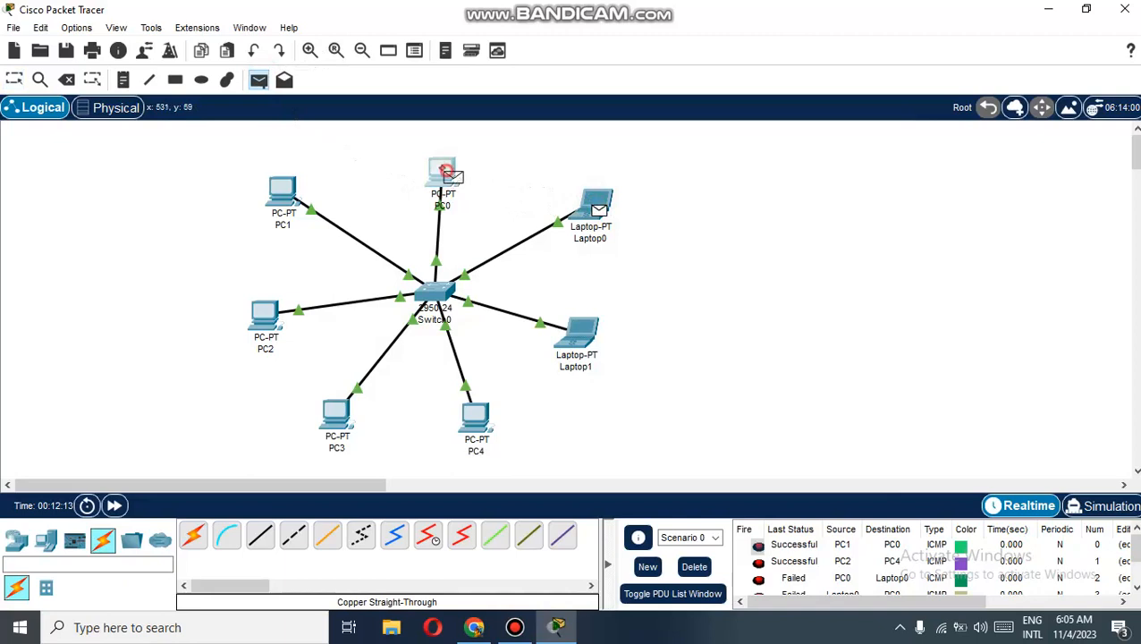
scroll(780, 563, "down", 1)
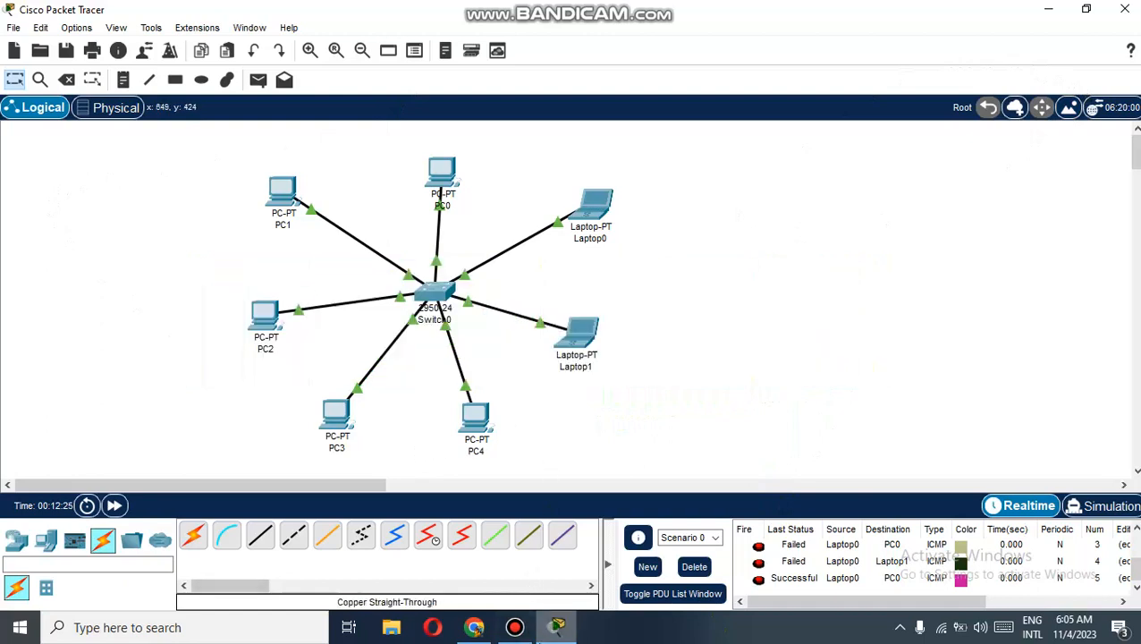
mouse_move(552, 631)
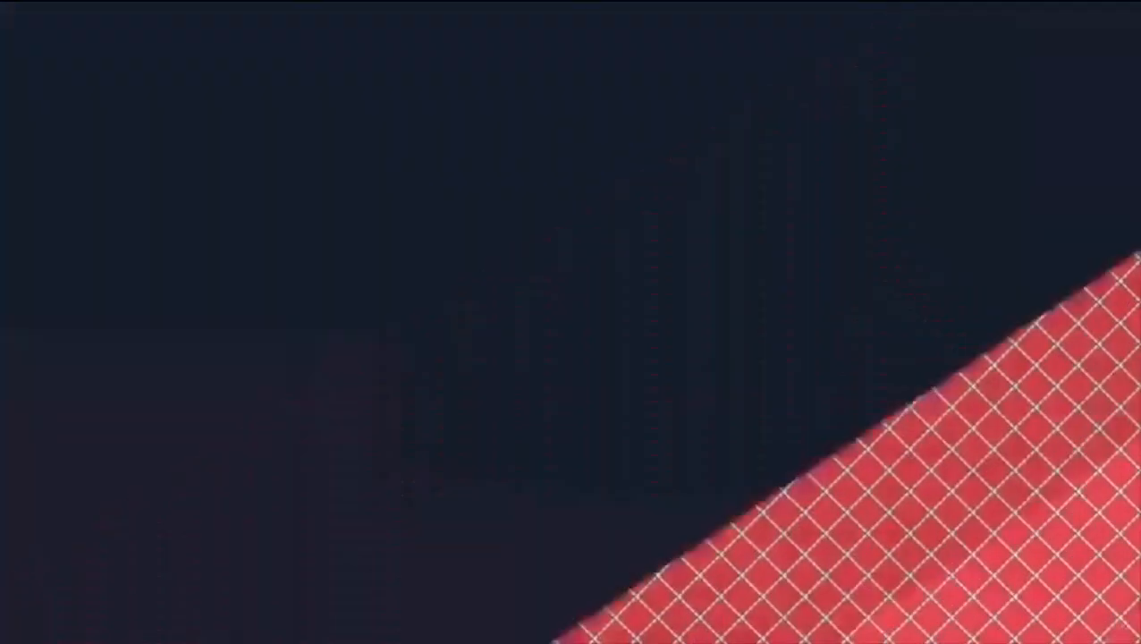